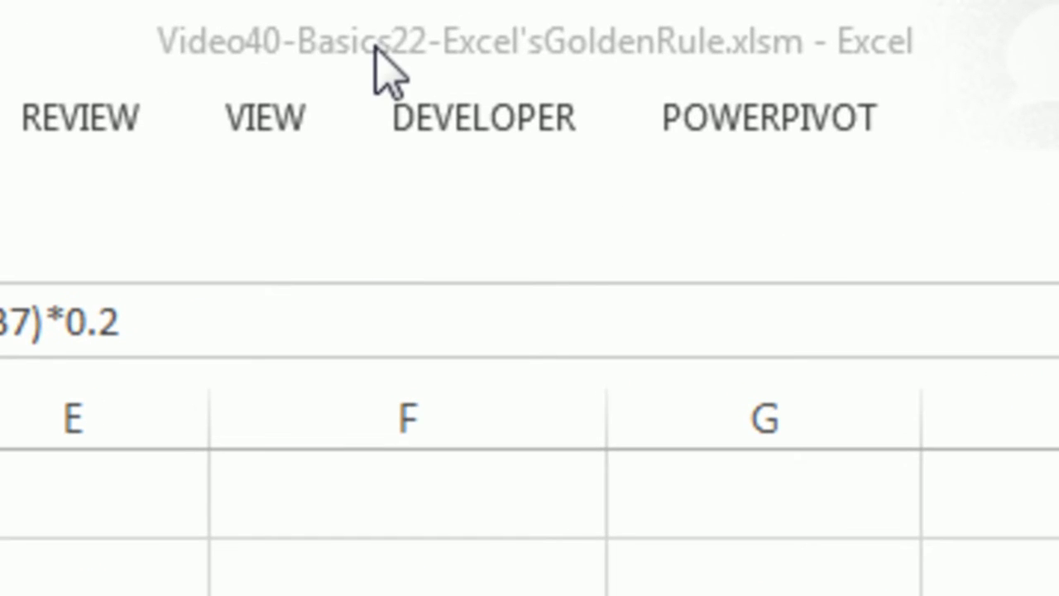
{"action": "left_click", "coordinate": [377, 62]}
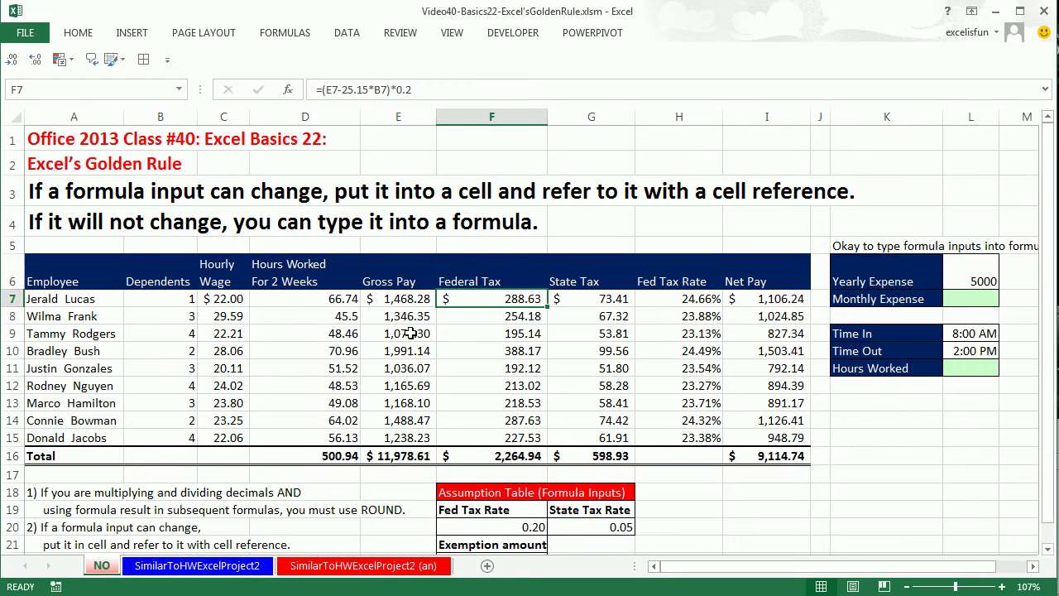
{"action": "left_click", "coordinate": [221, 168]}
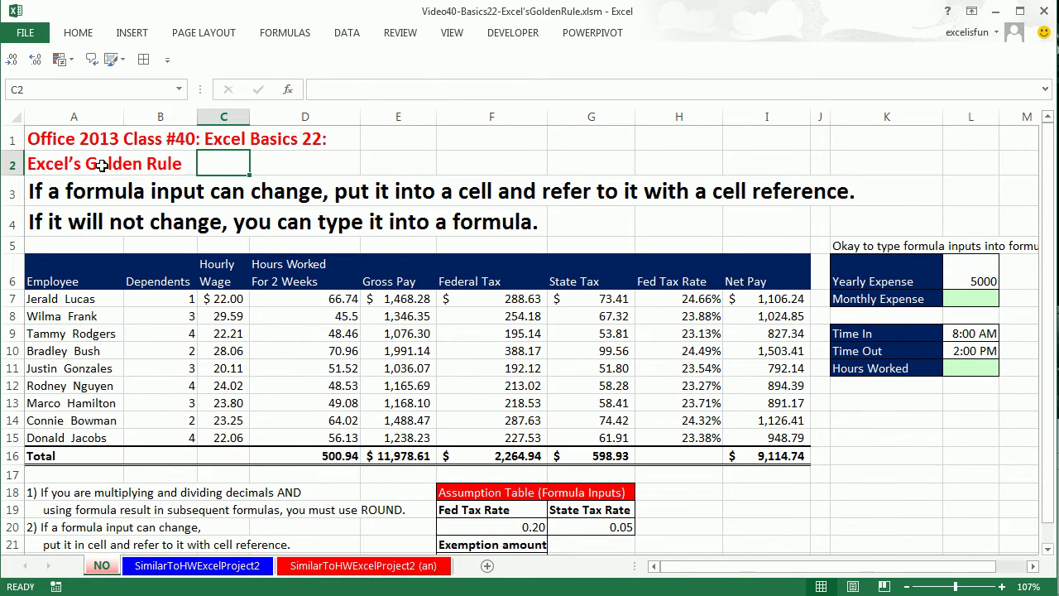
{"action": "left_click_drag", "start_coordinate": [62, 162], "coordinate": [227, 164]}
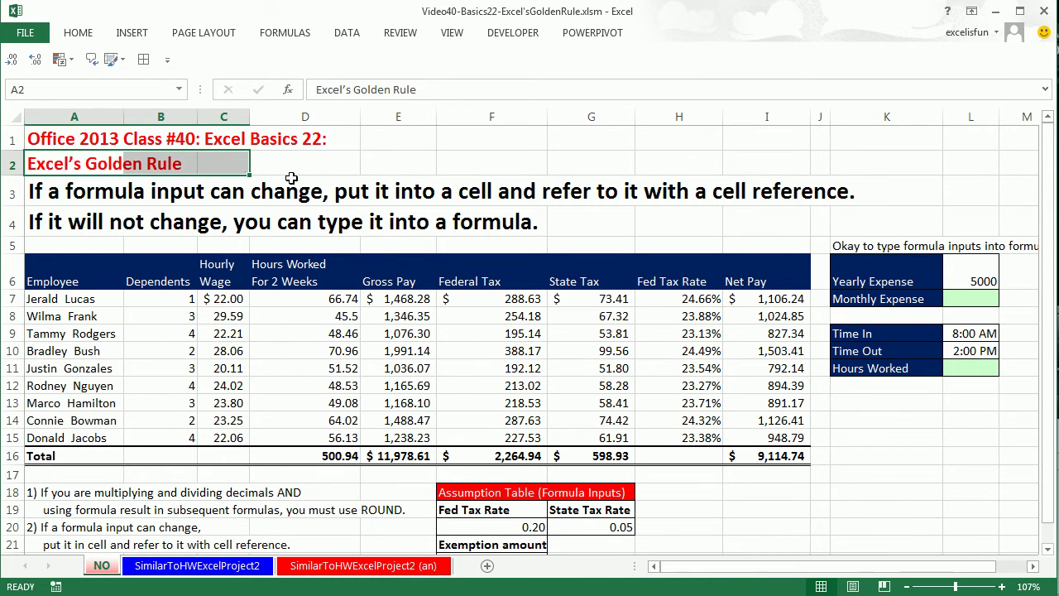
{"action": "left_click", "coordinate": [291, 164]}
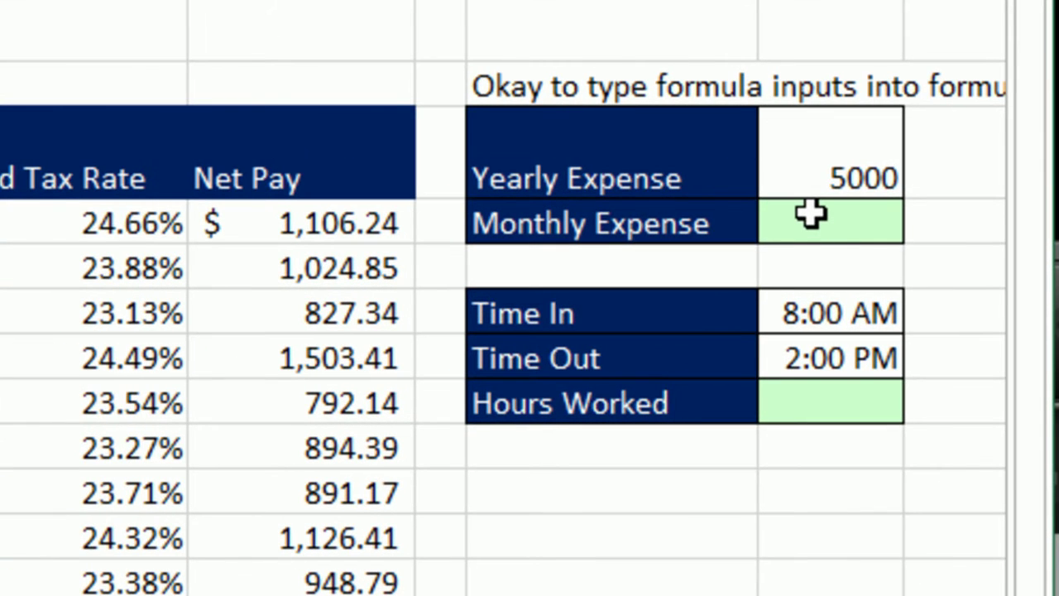
Calculate the Monthly Expense in L7 by dividing the Yearly Expense by 12 with the formula =L6/12
{"action": "left_click", "coordinate": [811, 213]}
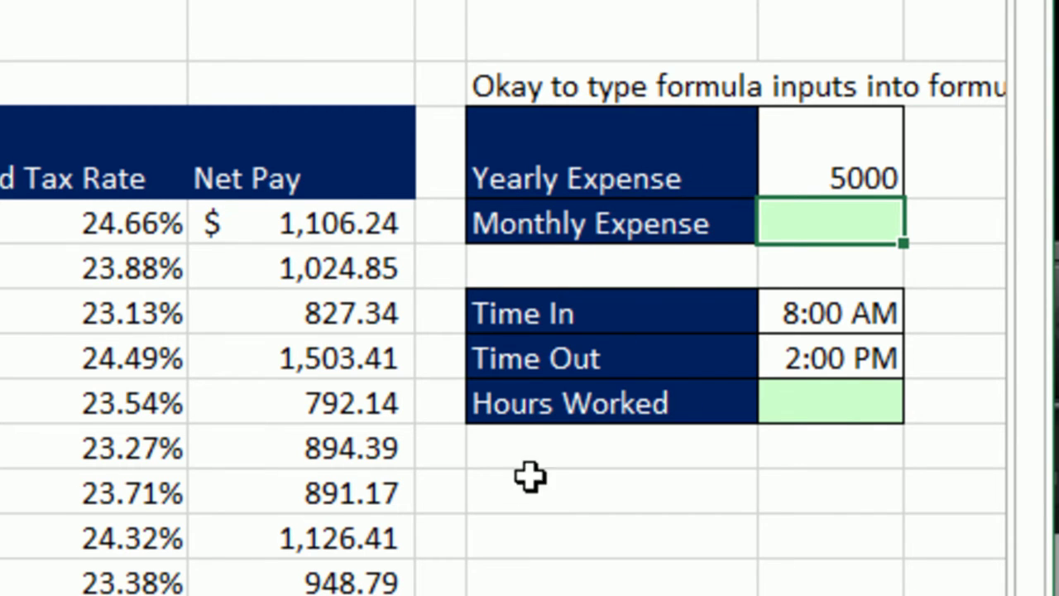
{"action": "type", "text": "="}
{"action": "key", "text": "Up"}
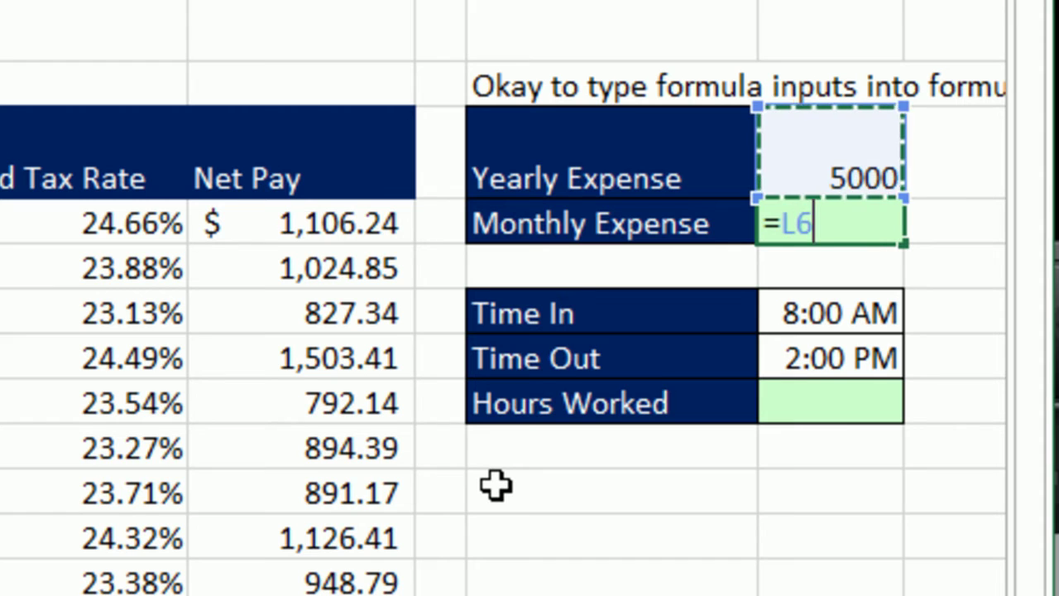
{"action": "type", "text": "/12"}
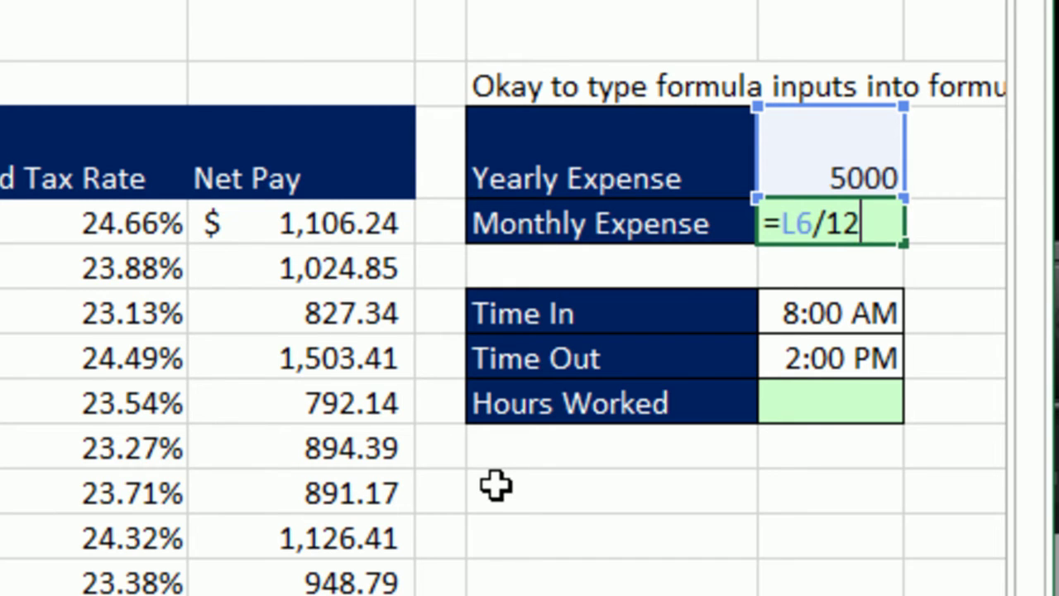
{"action": "key", "text": "Return"}
Calculate Hours Worked in L11 from the Time Out and Time In cells with the formula =(L10-L9)*24
{"action": "key", "text": "Down"}
{"action": "key", "text": "Down"}
{"action": "key", "text": "Down"}
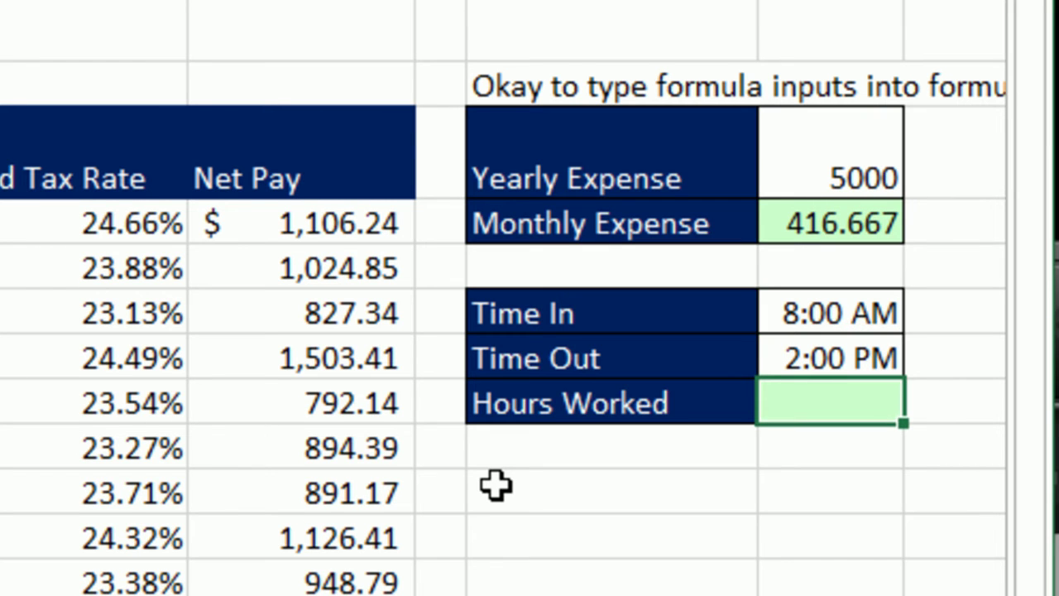
{"action": "type", "text": "=("}
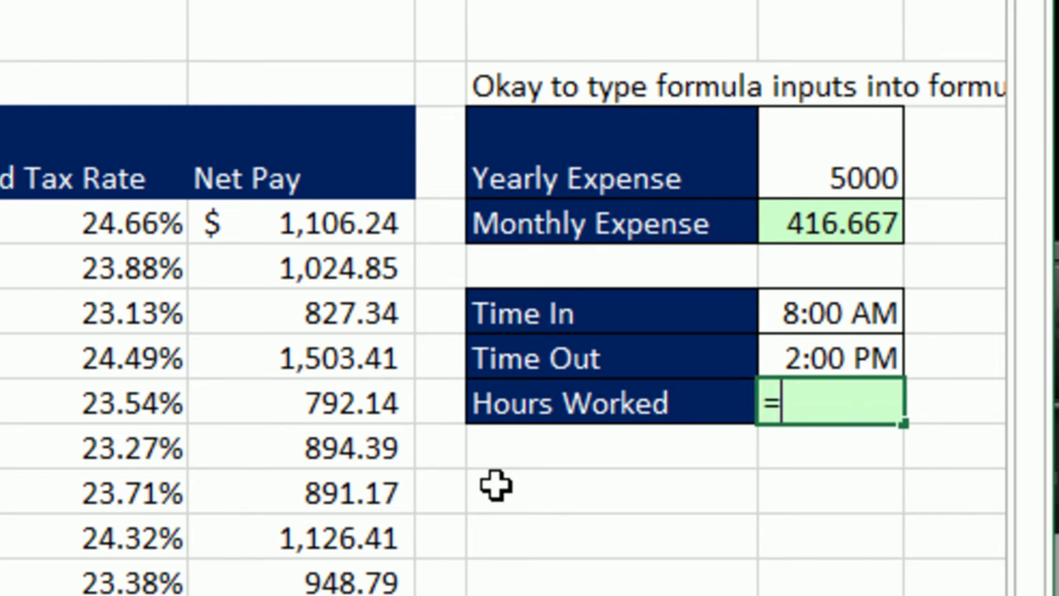
{"action": "key", "text": "Up"}
{"action": "type", "text": "-"}
{"action": "key", "text": "Up"}
{"action": "key", "text": "Up"}
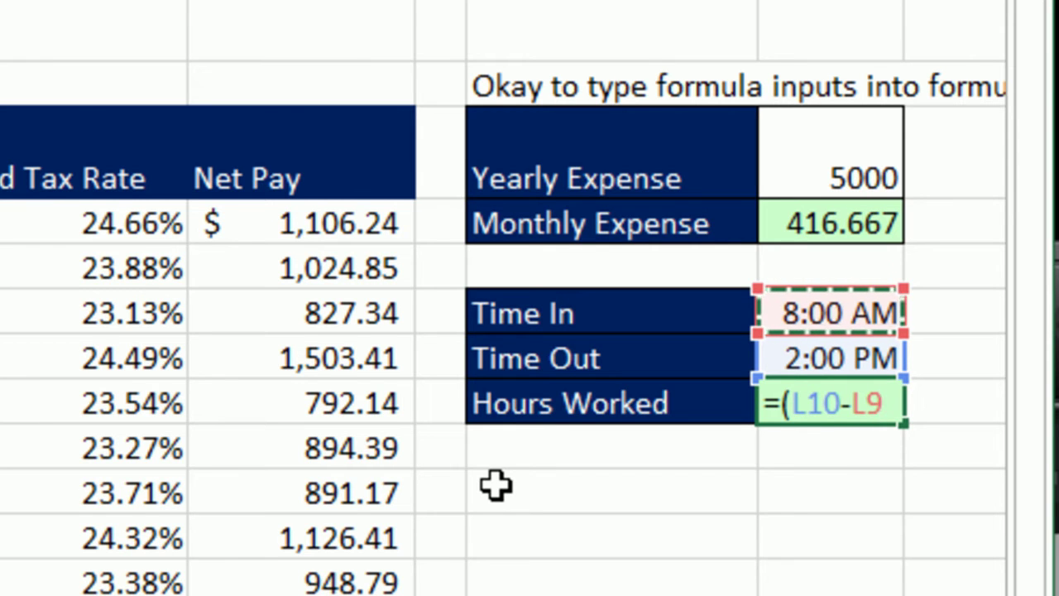
{"action": "type", "text": ")*24"}
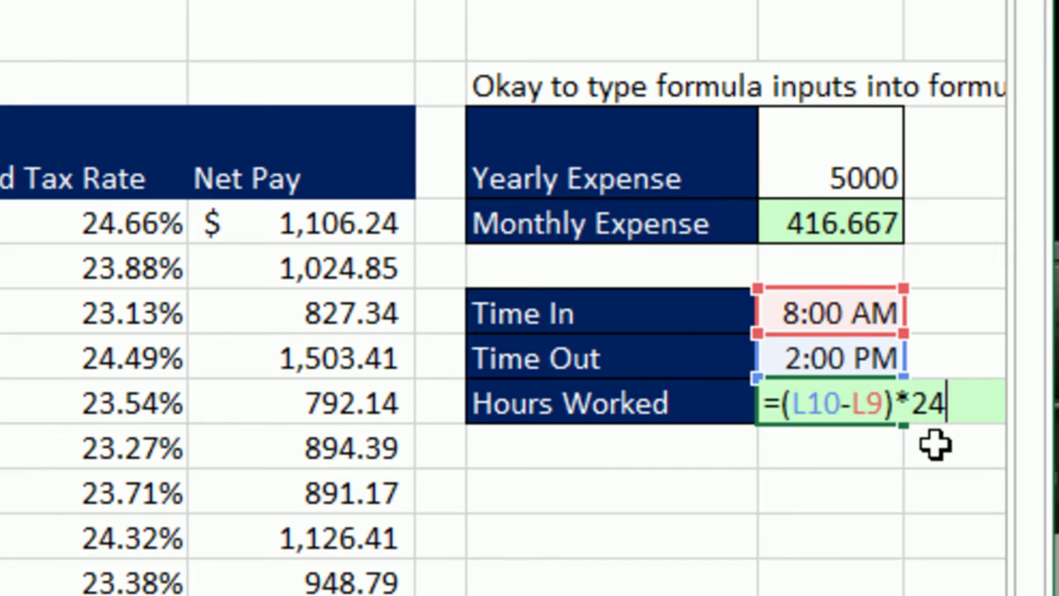
{"action": "key", "text": "ctrl+Return"}
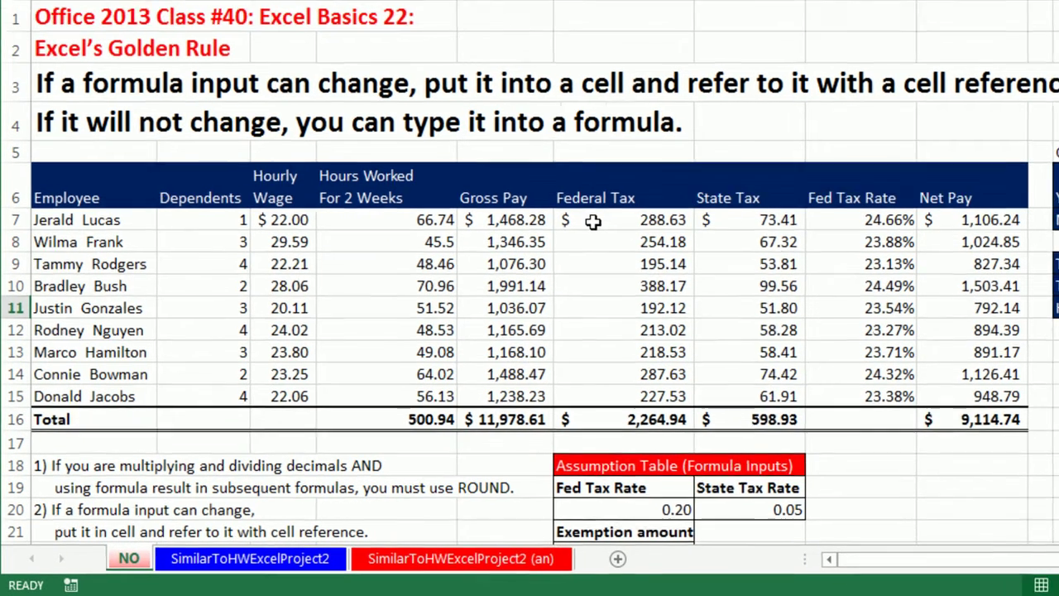
Examine the Federal Tax formula in F7 and the State Tax formula in G7 for typed-in rates and amounts
{"action": "left_click", "coordinate": [592, 220]}
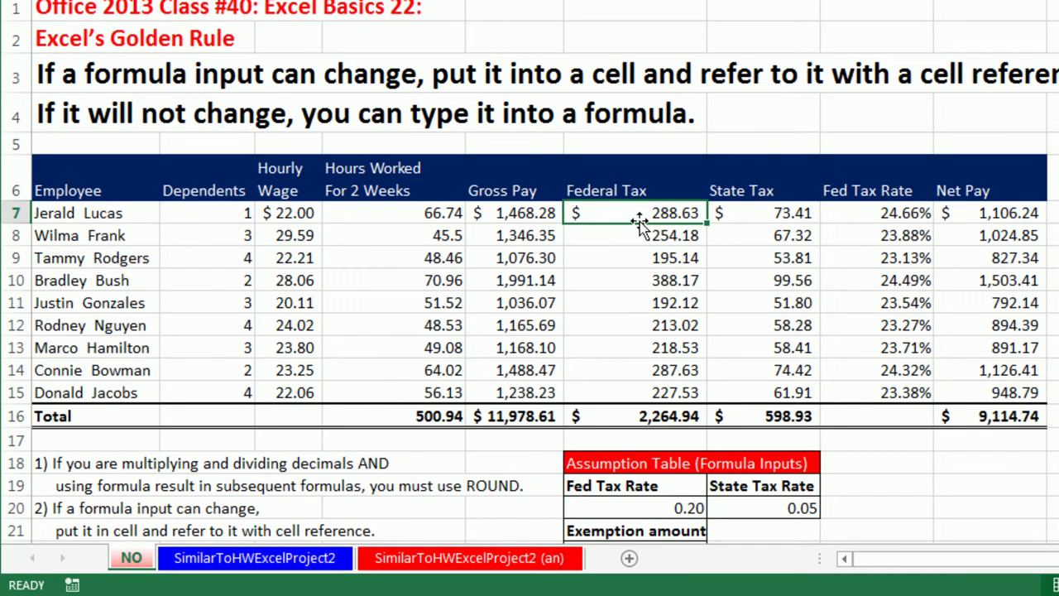
{"action": "key", "text": "F2"}
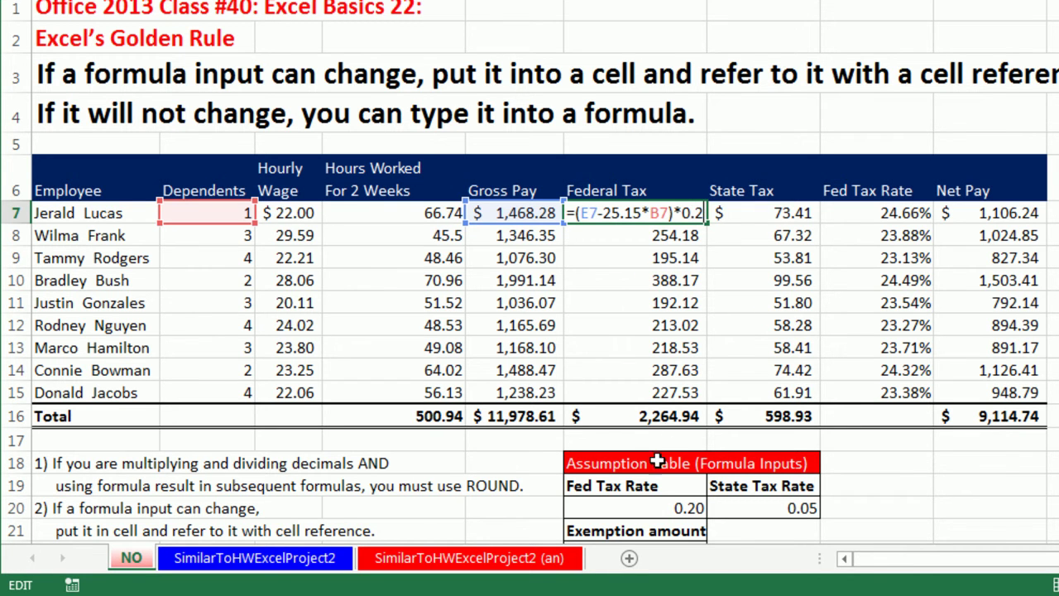
{"action": "scroll", "coordinate": [658, 199], "scroll_direction": "down", "scroll_amount": 1}
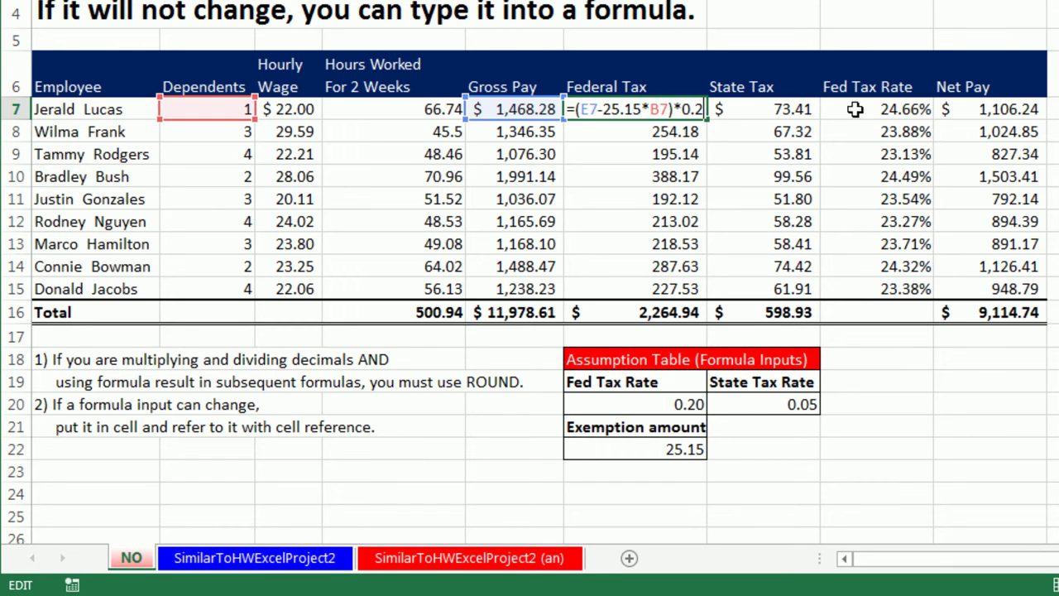
{"action": "key", "text": "ctrl+Return"}
{"action": "left_click", "coordinate": [794, 105]}
{"action": "type", "text": "=E7*0.05"}
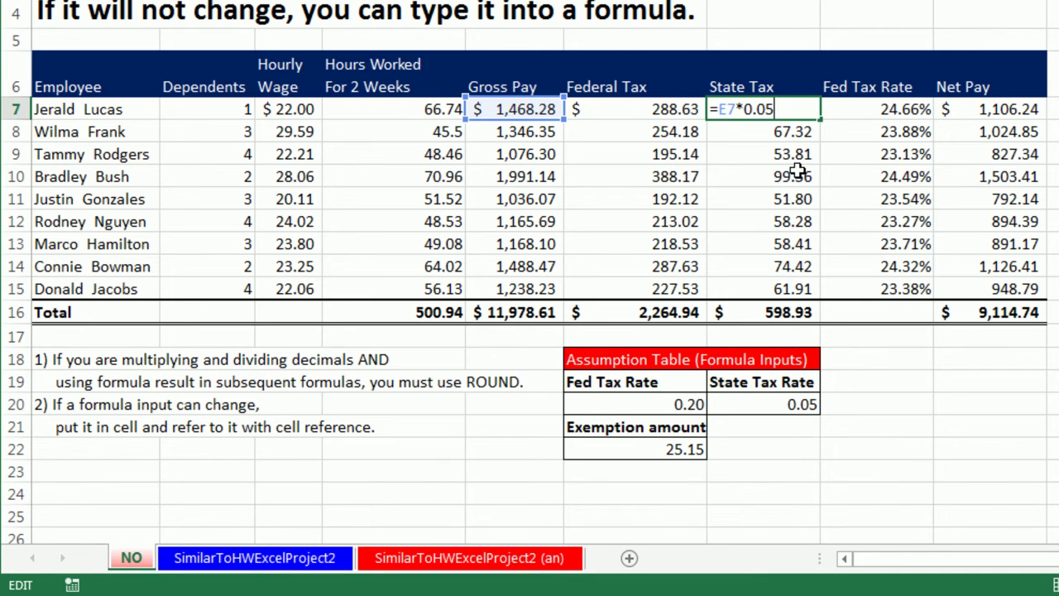
{"action": "key", "text": "Return"}
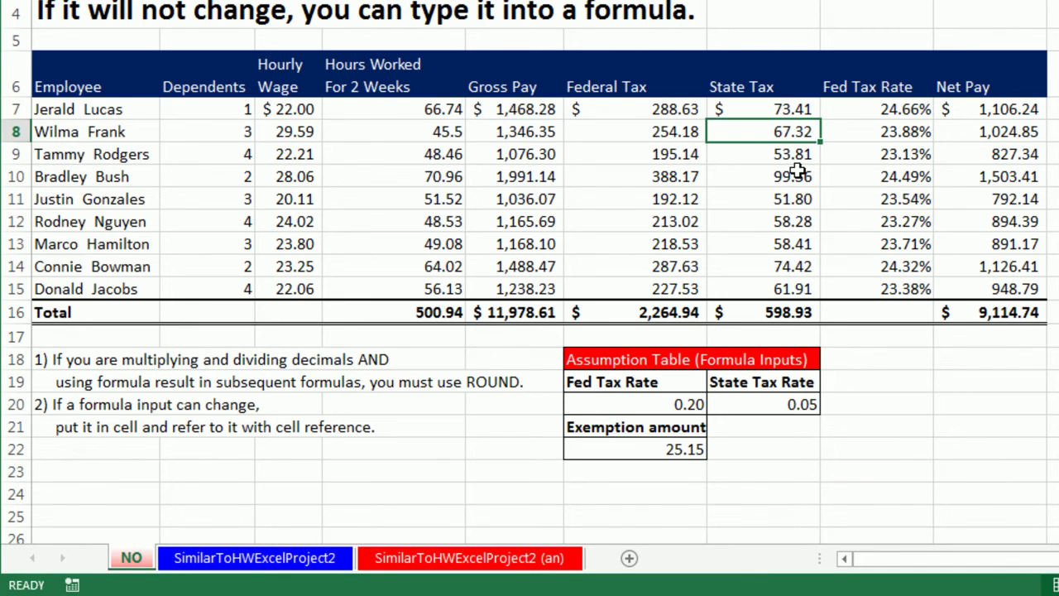
Examine the Gross Pay formula in E7 and the Gross Pay total formula in E16
{"action": "double_click", "coordinate": [530, 111]}
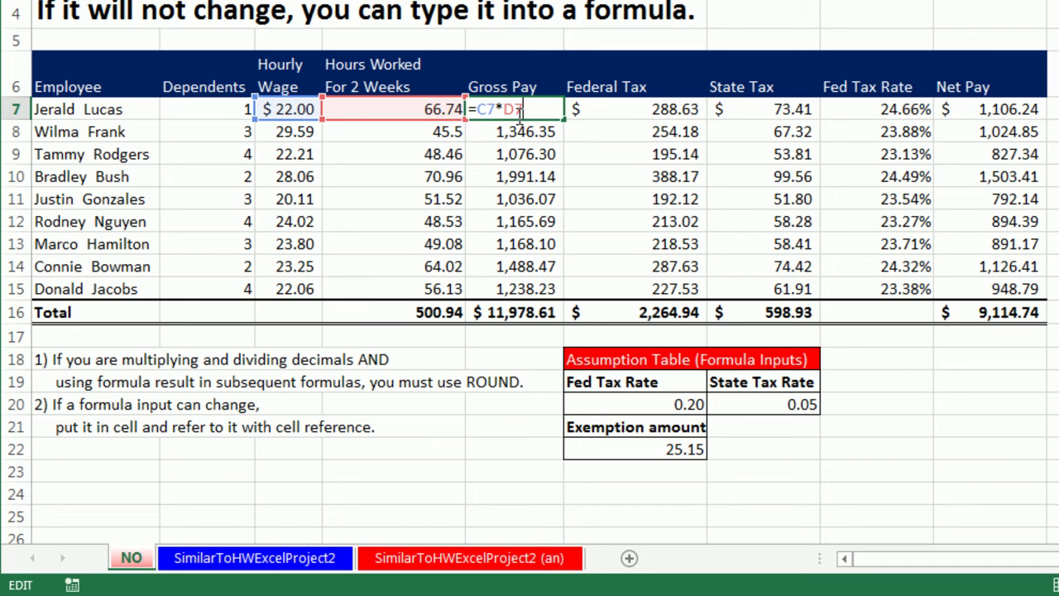
{"action": "key", "text": "Return"}
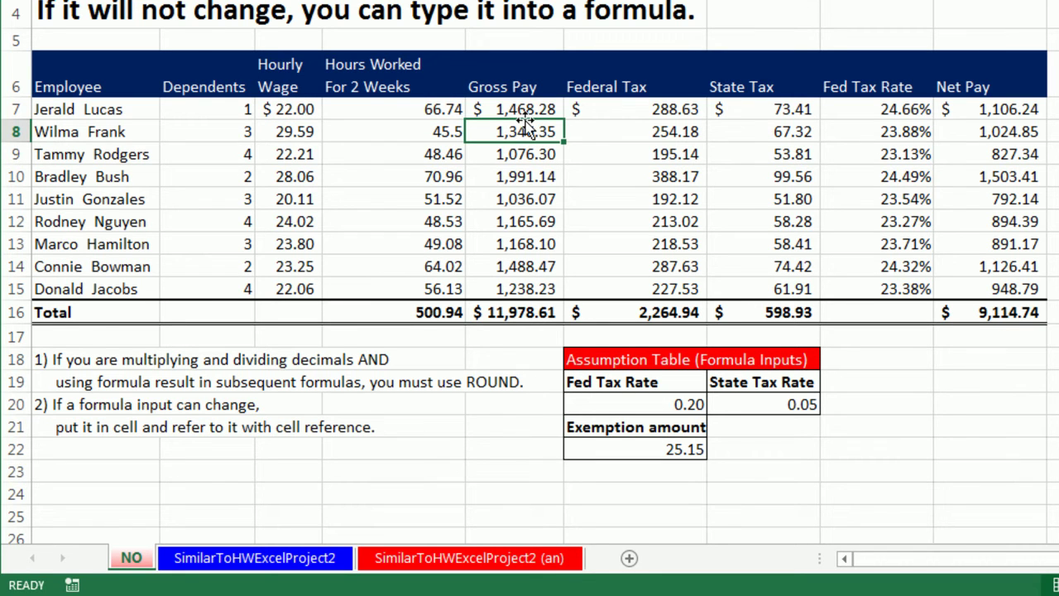
{"action": "left_click", "coordinate": [532, 312]}
{"action": "key", "text": "alt+equal"}
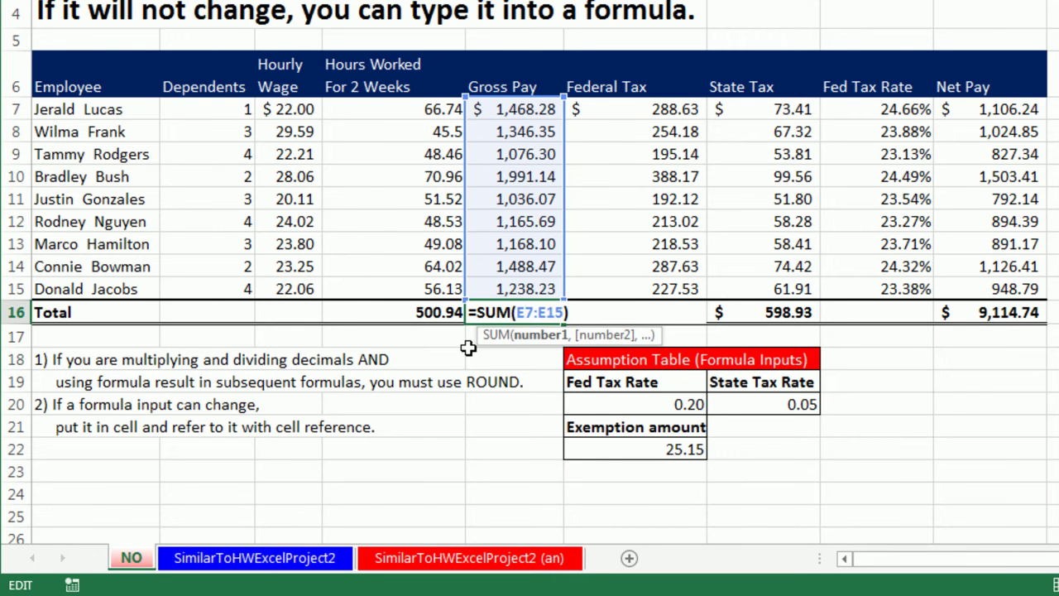
{"action": "key", "text": "ctrl+Return"}
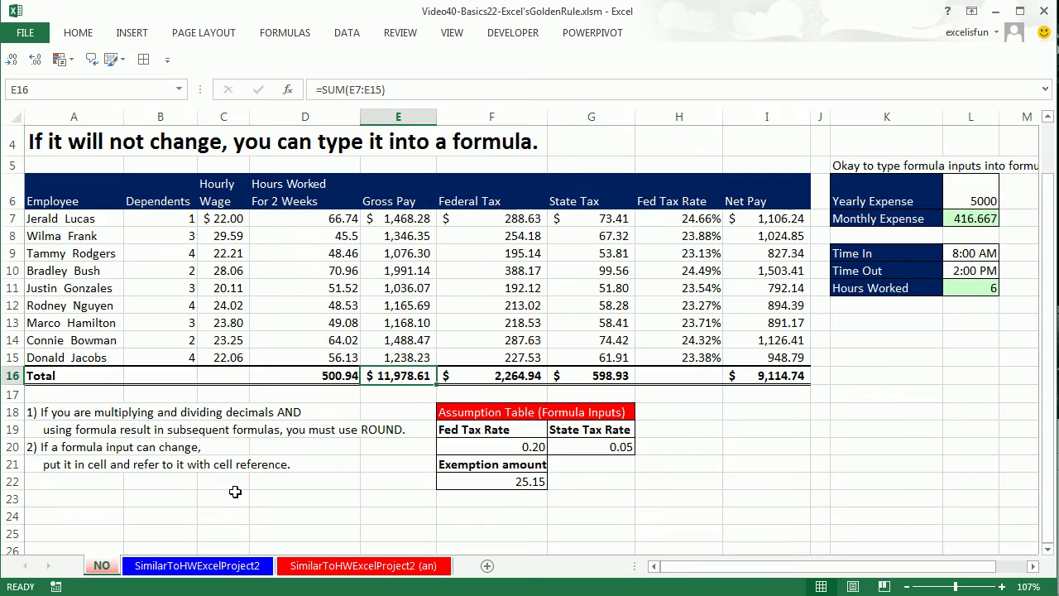
On the SimilarToHWExcelProject2 sheet, enter the rounded Gross Pay formula =ROUND(D2*C2,2) in E2
{"action": "left_click", "coordinate": [210, 571]}
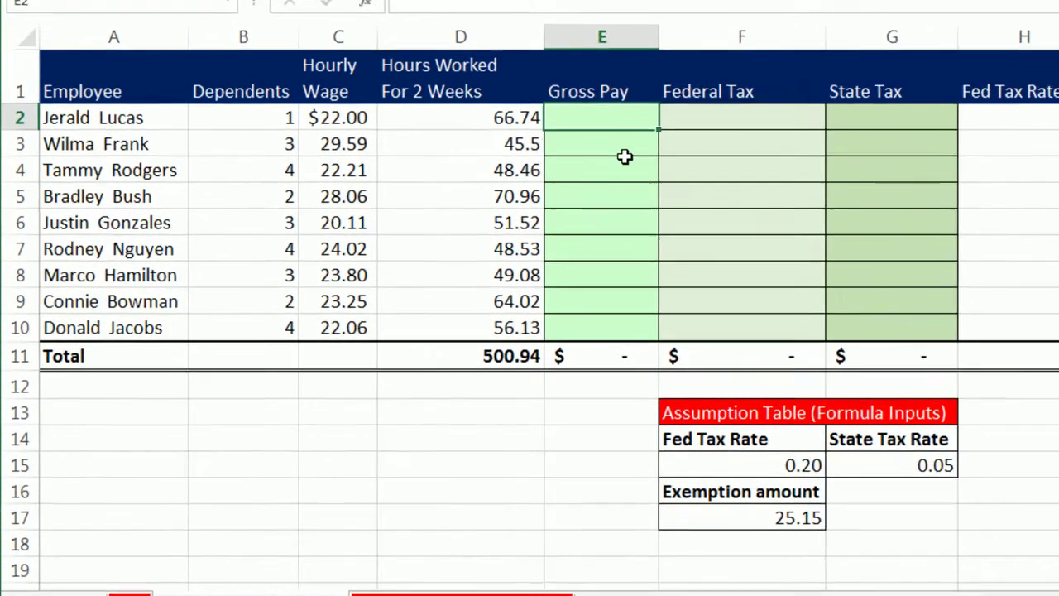
{"action": "type", "text": "=round"}
{"action": "key", "text": "Tab"}
{"action": "key", "text": "Left"}
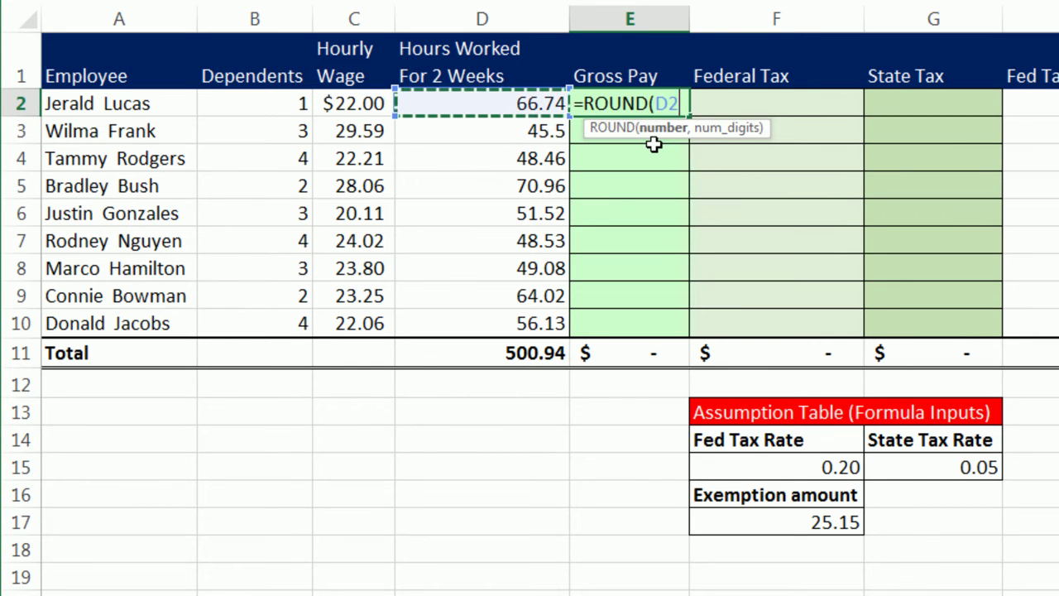
{"action": "type", "text": "*"}
{"action": "key", "text": "Left"}
{"action": "key", "text": "Left"}
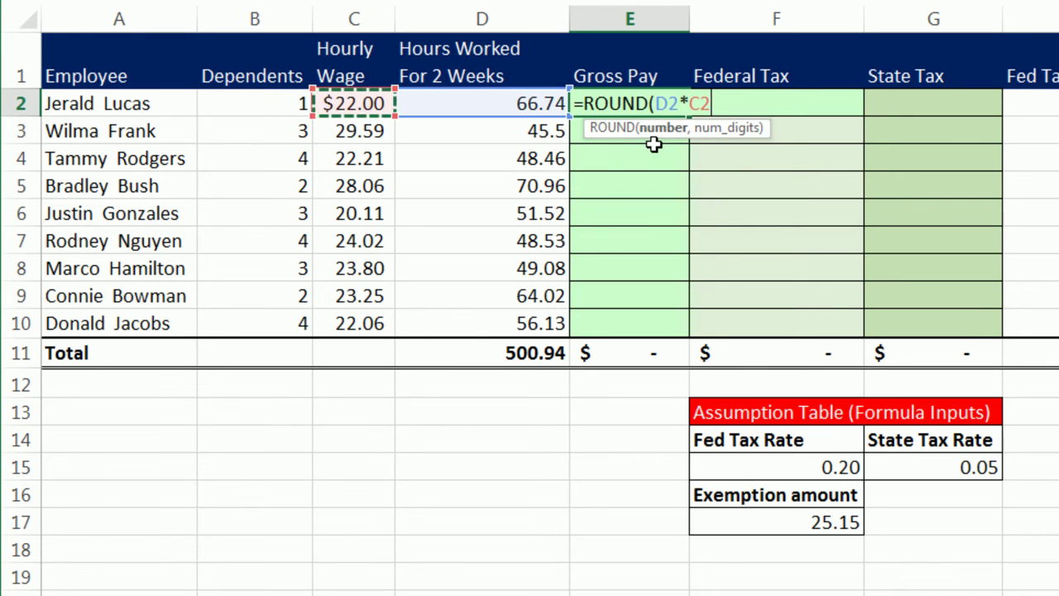
{"action": "type", "text": ","}
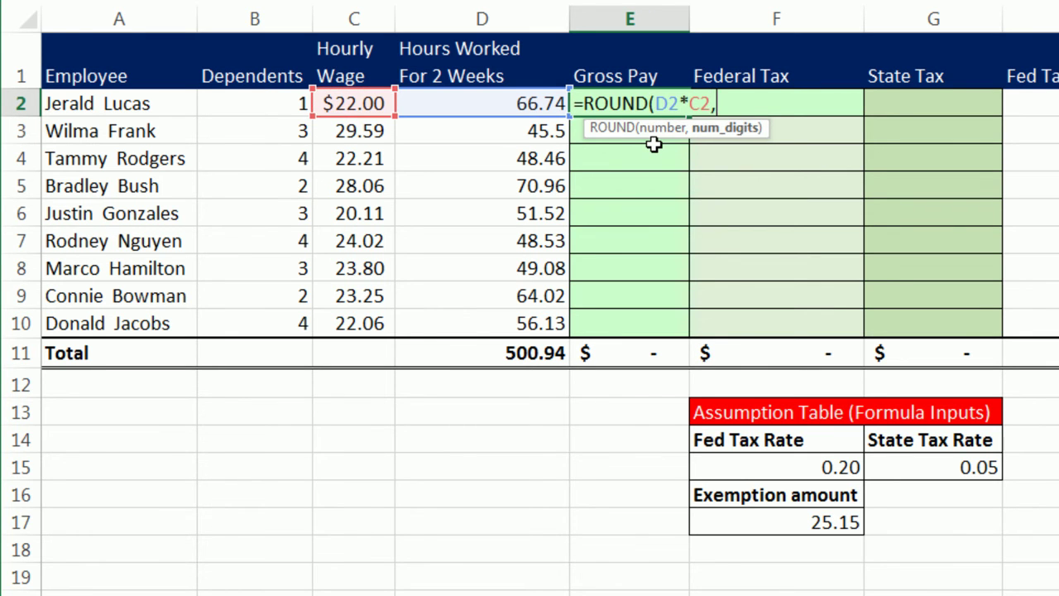
{"action": "type", "text": "2"}
{"action": "type", "text": ")"}
{"action": "key", "text": "ctrl+Return"}
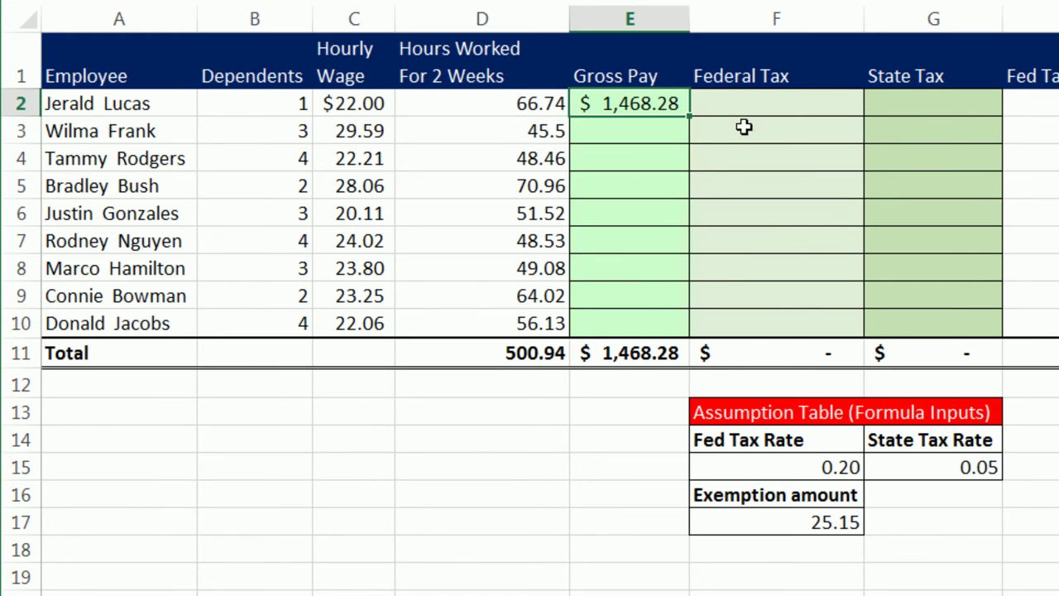
Fill the Gross Pay formula from E2 down through E10 without copying the formatting
{"action": "left_click_drag", "start_coordinate": [692, 117], "coordinate": [689, 338]}
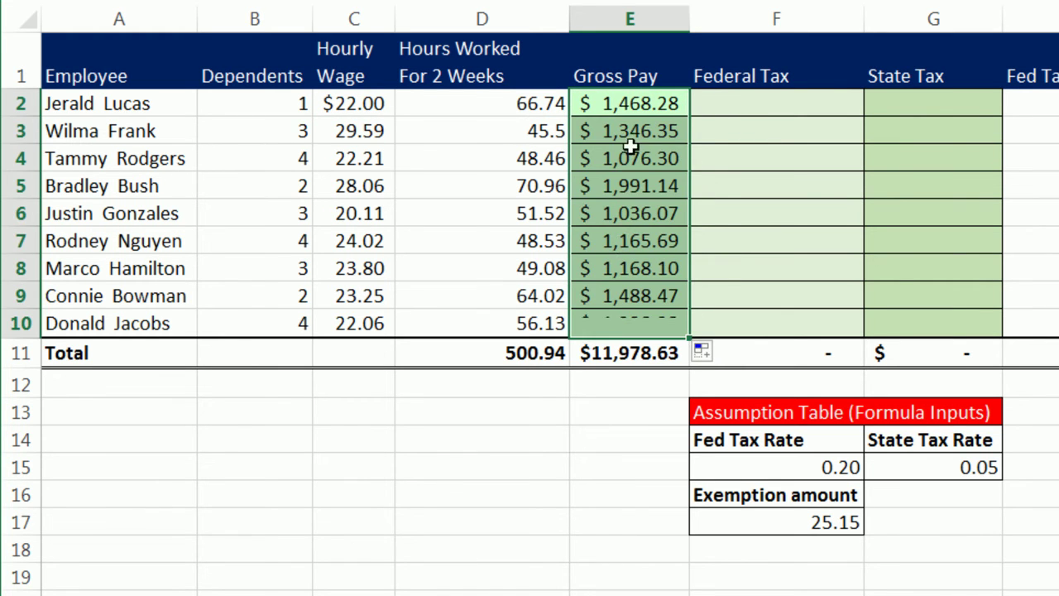
{"action": "left_click", "coordinate": [715, 354]}
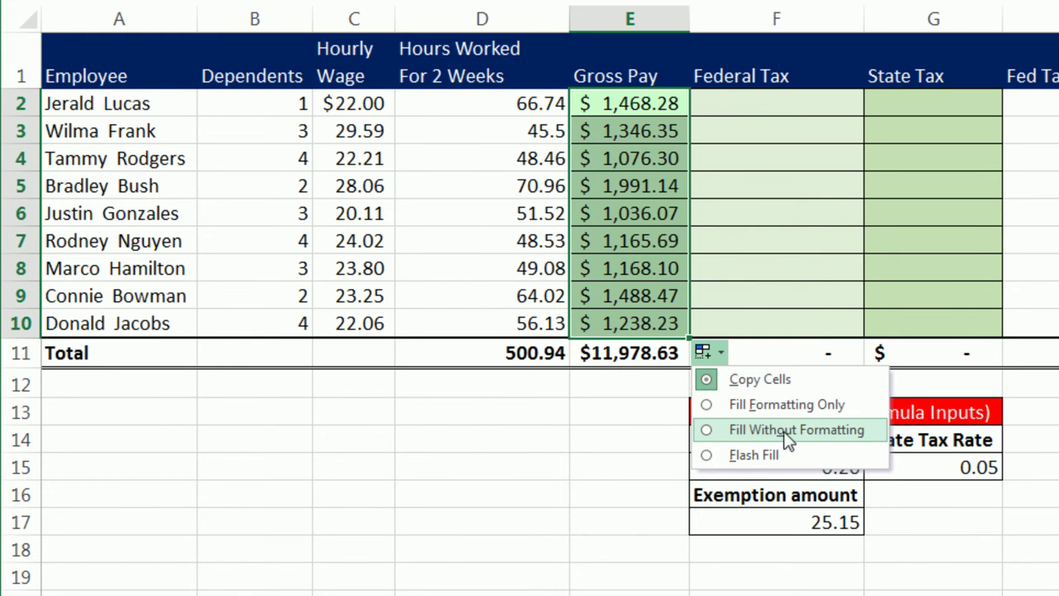
{"action": "left_click", "coordinate": [821, 428]}
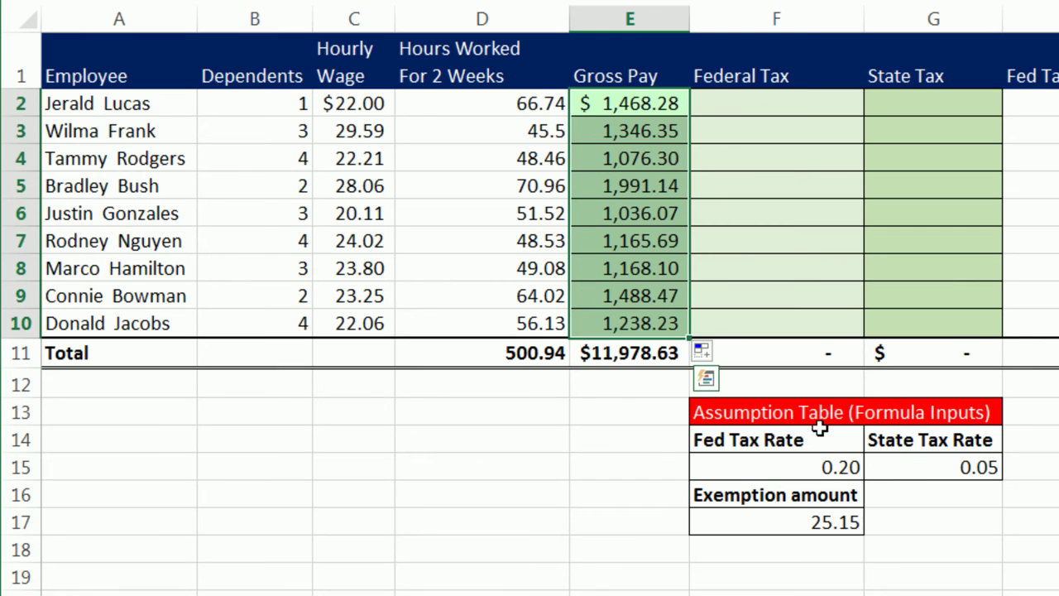
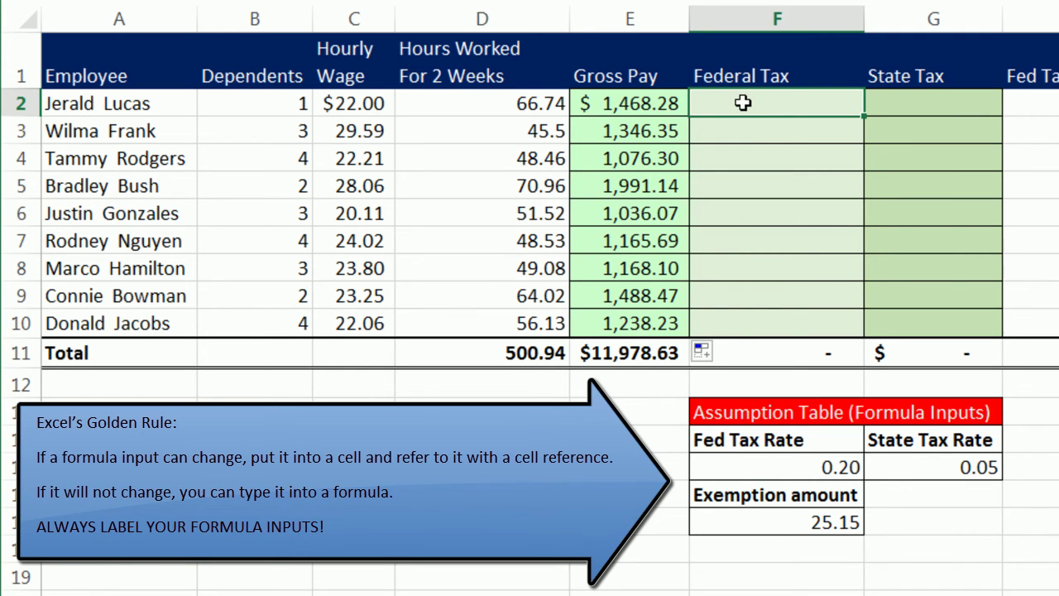
Enter the Federal Tax formula =(E2-B2*$F$17)*$F$15 in F2, with absolute references to the exemption amount and federal tax rate
{"action": "type", "text": "="}
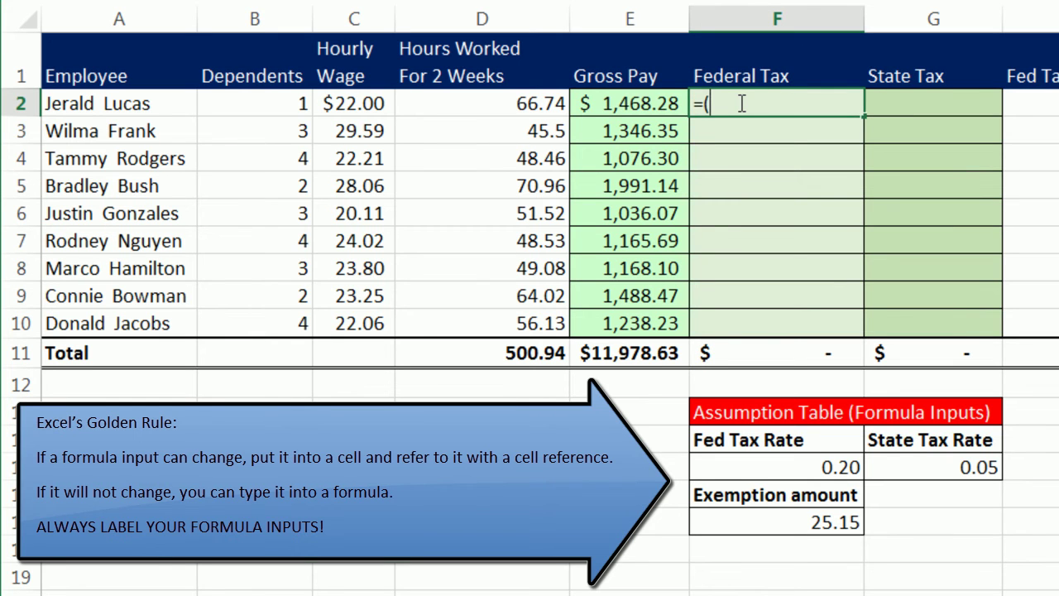
{"action": "type", "text": "("}
{"action": "left_click", "coordinate": [611, 107]}
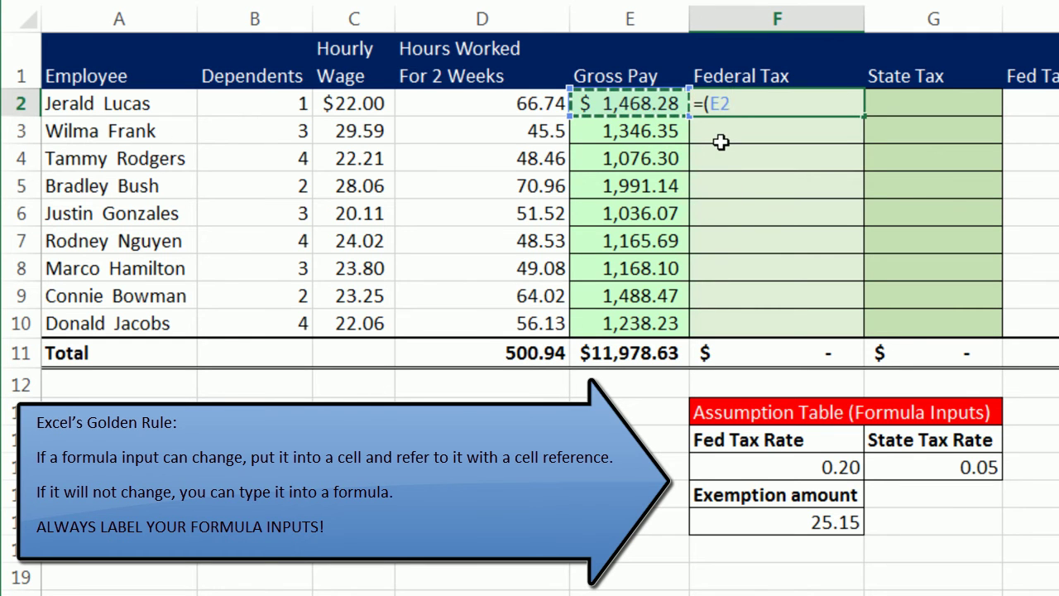
{"action": "type", "text": "-"}
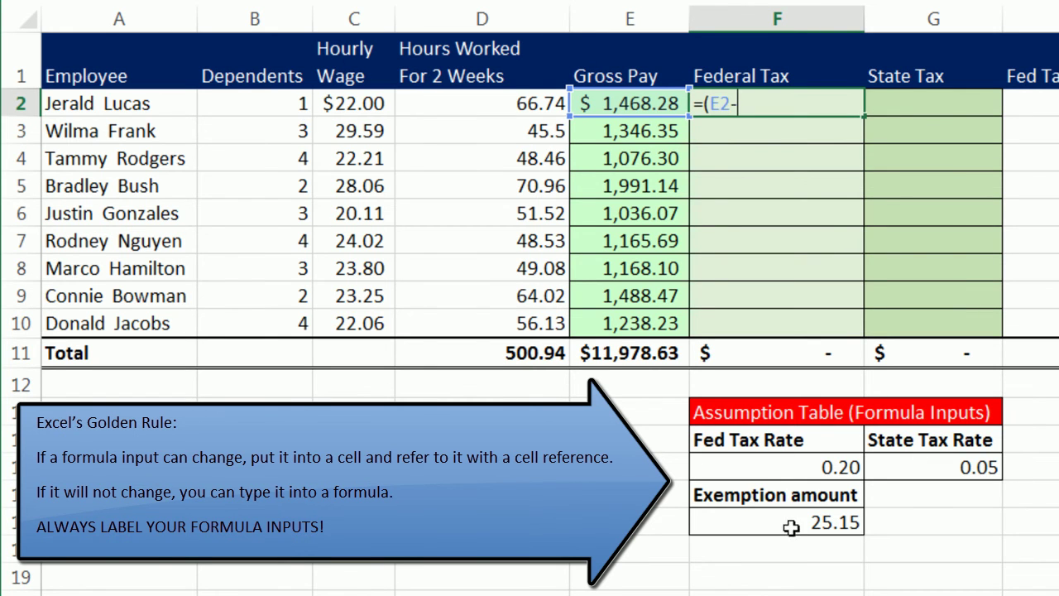
{"action": "left_click", "coordinate": [274, 103]}
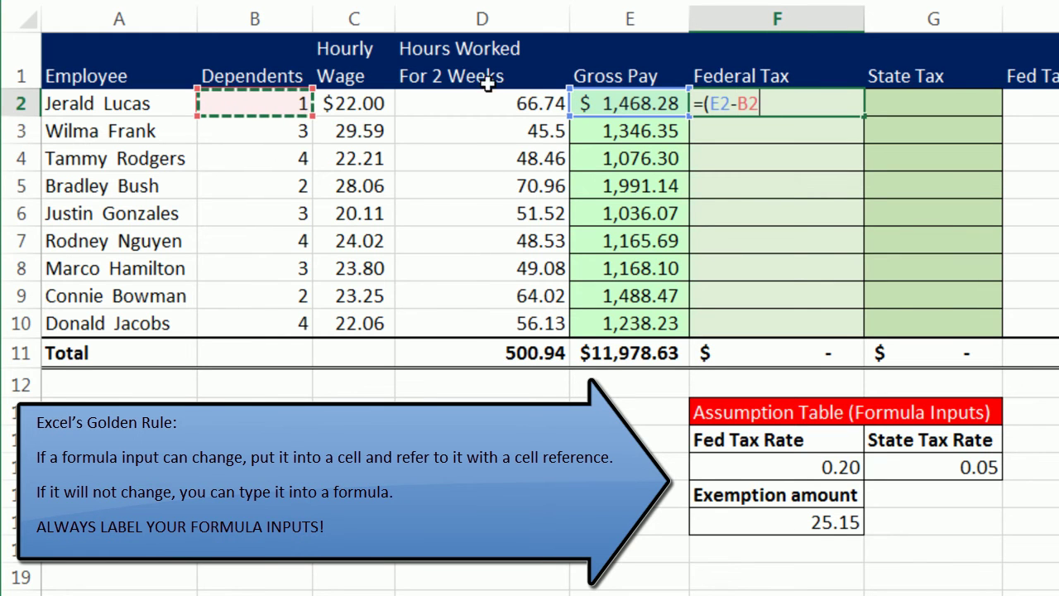
{"action": "type", "text": "*"}
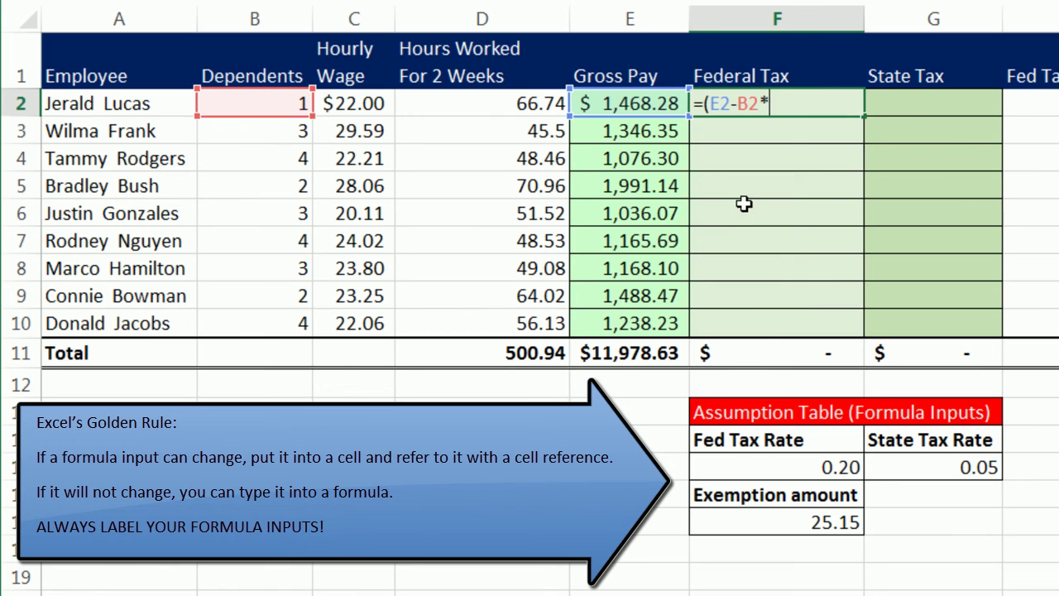
{"action": "left_click", "coordinate": [755, 519]}
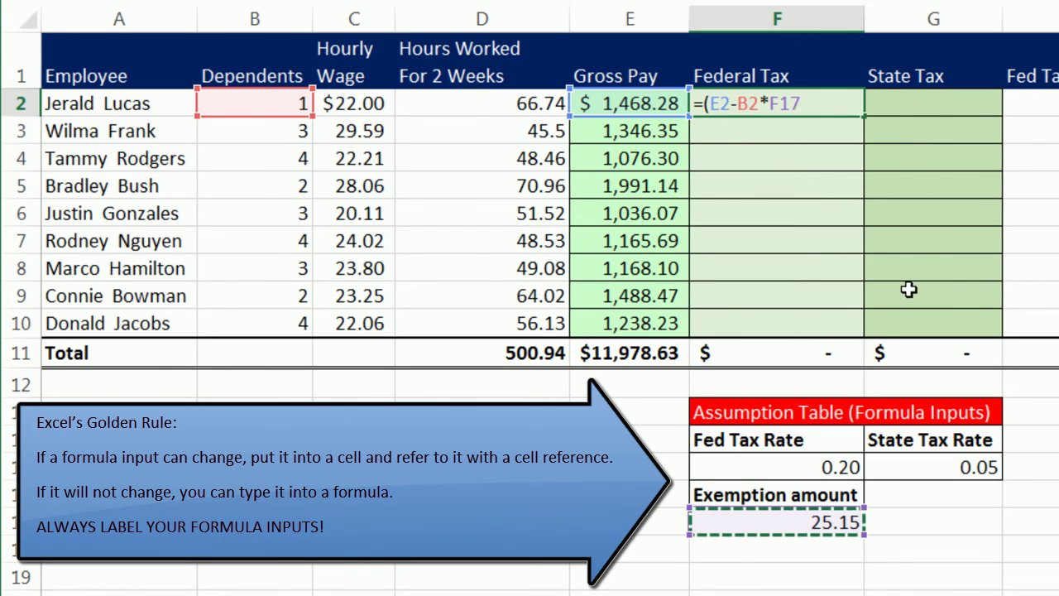
{"action": "key", "text": "F4"}
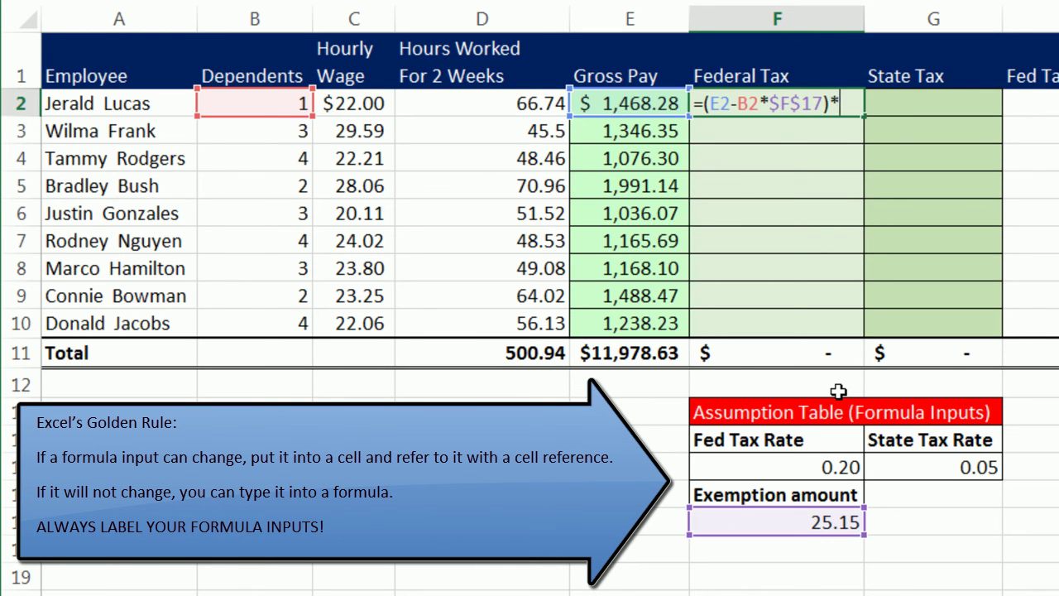
{"action": "left_click", "coordinate": [782, 465]}
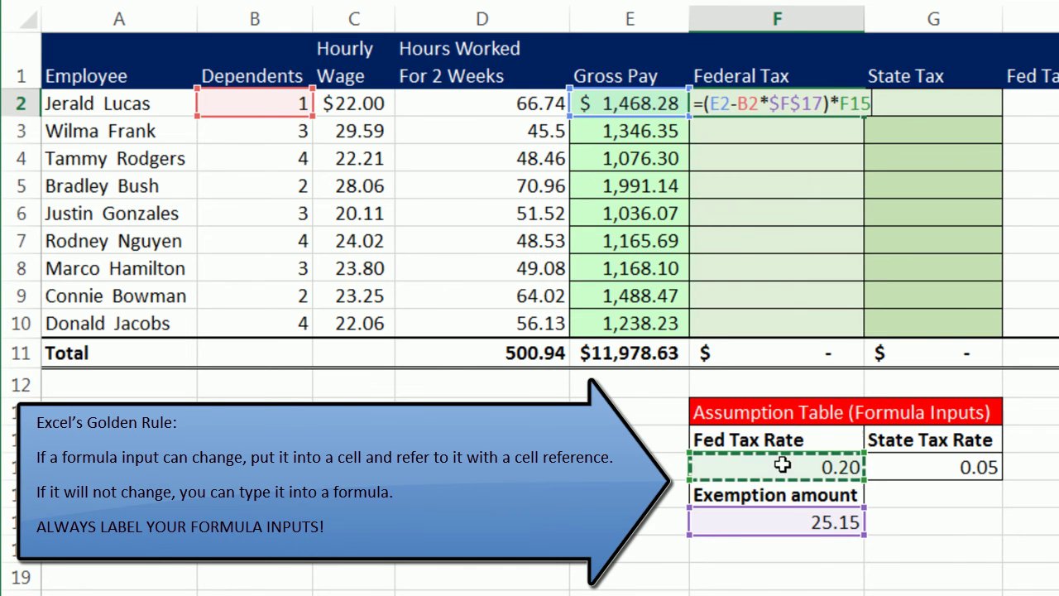
{"action": "key", "text": "F4"}
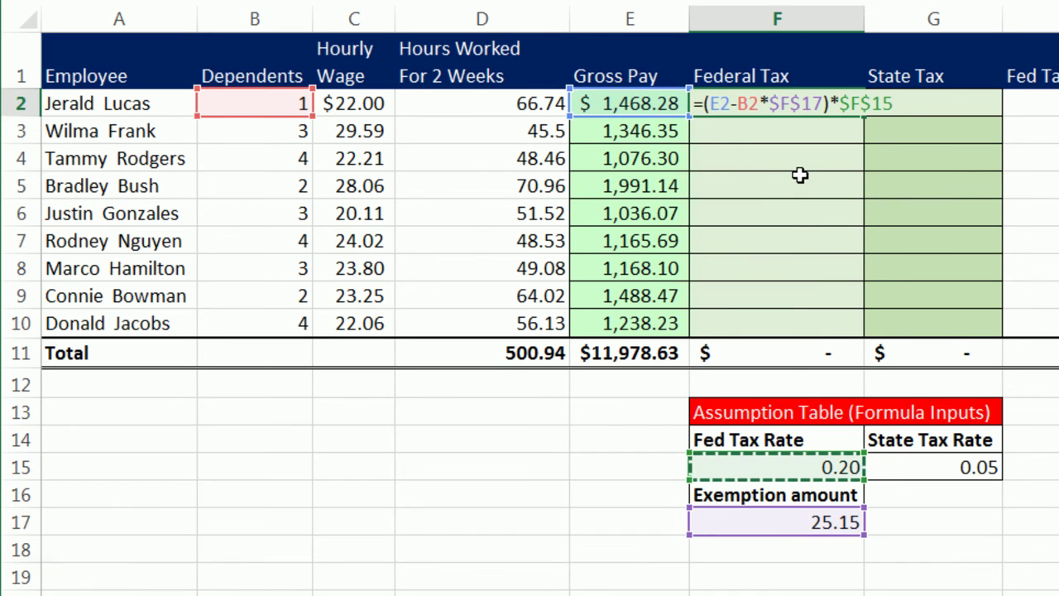
{"action": "key", "text": "ctrl+Return"}
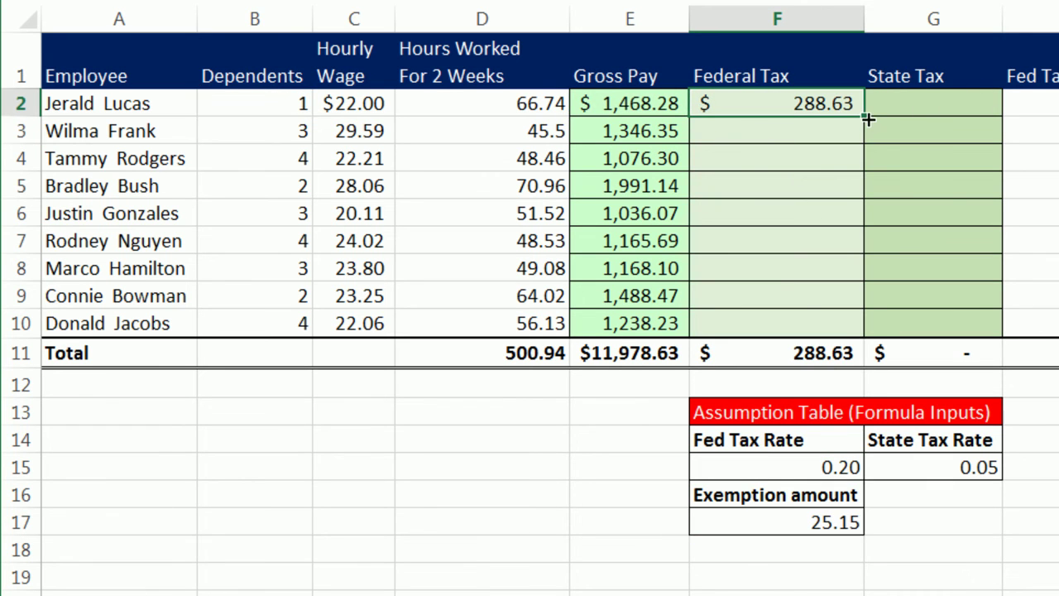
Fill the Federal Tax formula from F2 down through F10 without copying the formatting
{"action": "left_click_drag", "start_coordinate": [865, 118], "coordinate": [860, 327]}
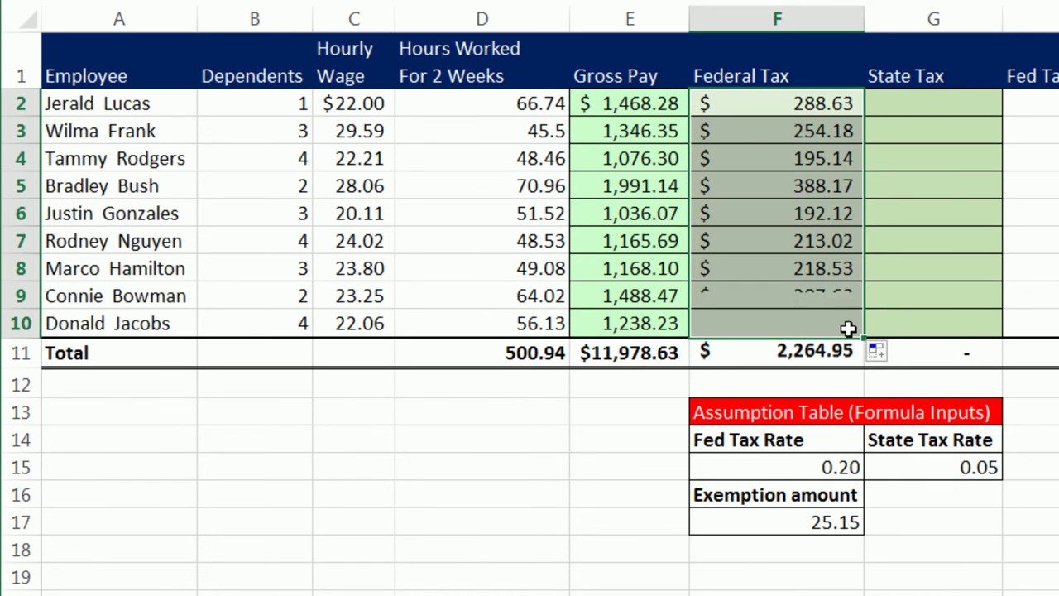
{"action": "left_click", "coordinate": [879, 354]}
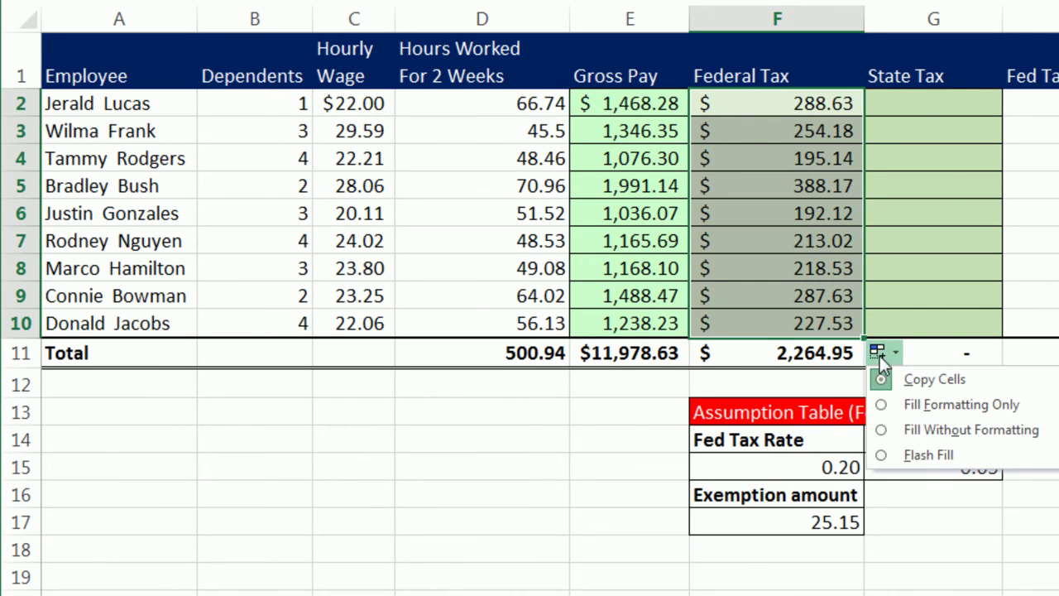
{"action": "left_click", "coordinate": [927, 434]}
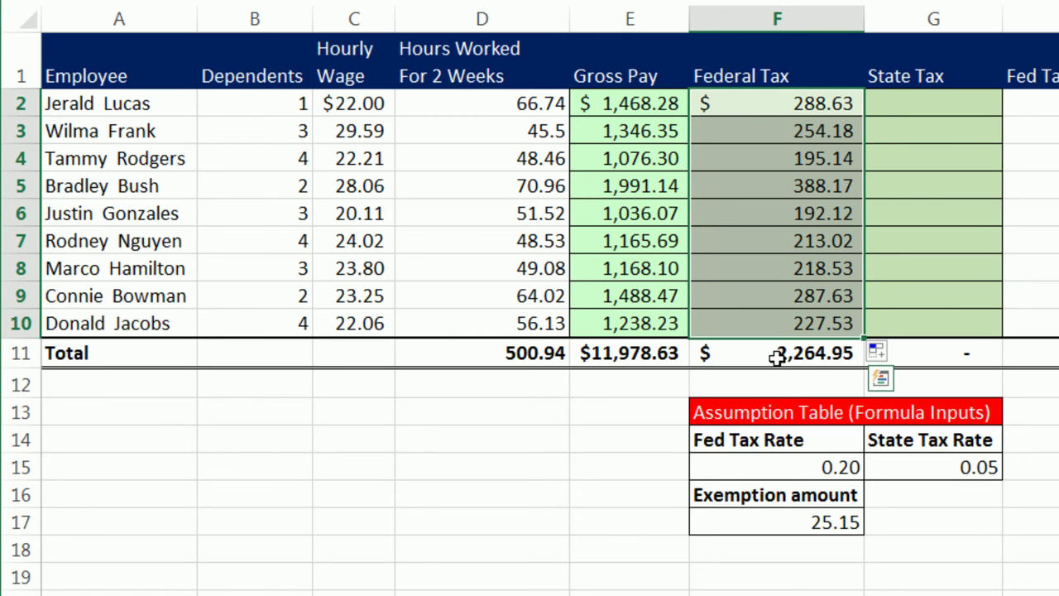
Change the Federal Tax formula across F2:F10 to =ROUND((E2-B2*$F$17)*$F$15,2) and check the references in F10
{"action": "key", "text": "F2"}
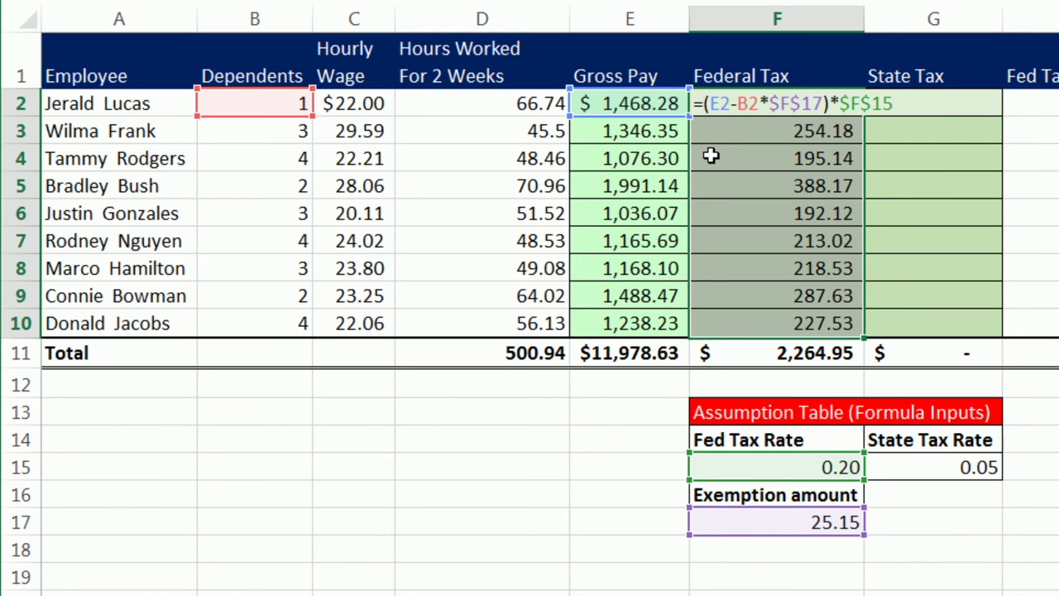
{"action": "type", "text": "roun"}
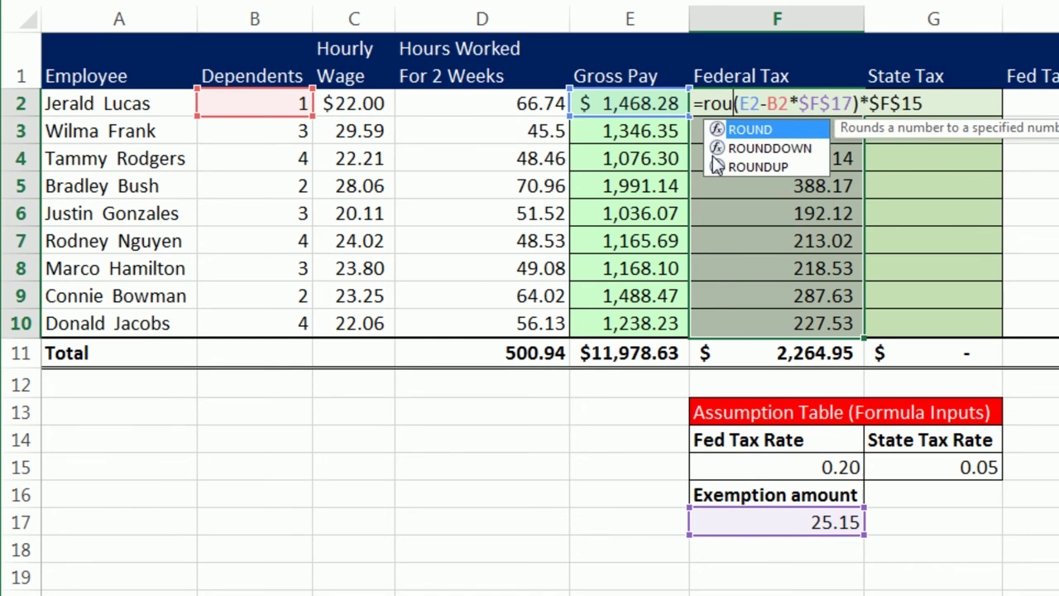
{"action": "type", "text": "d"}
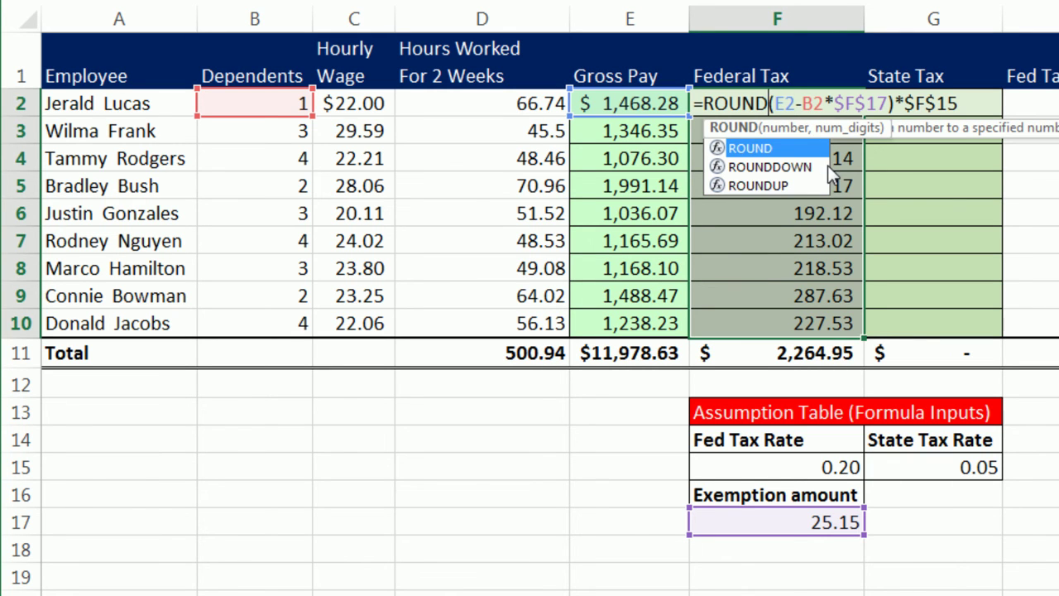
{"action": "type", "text": "("}
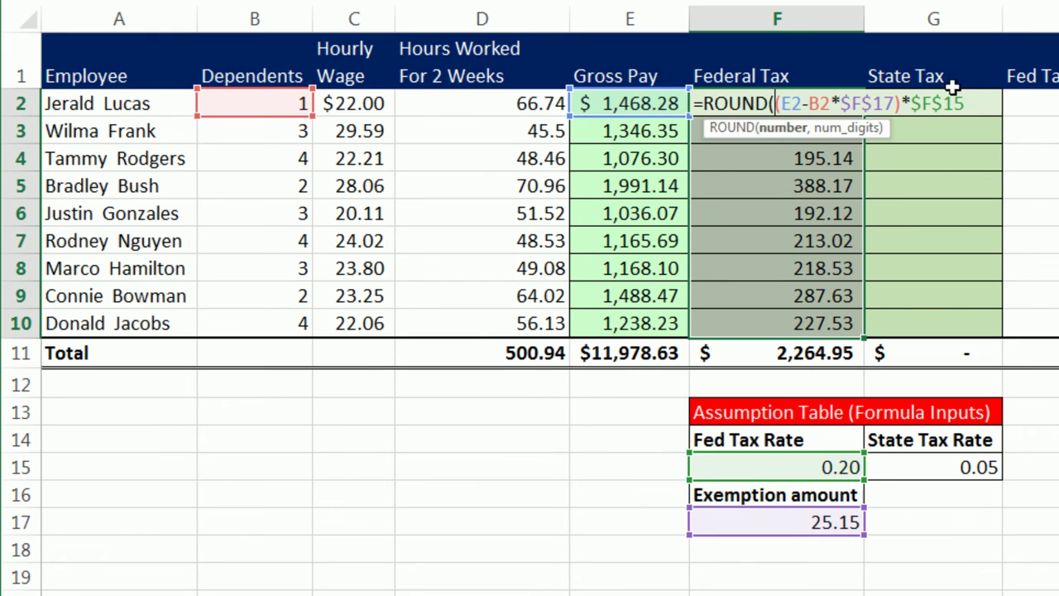
{"action": "key", "text": "End"}
{"action": "type", "text": ","}
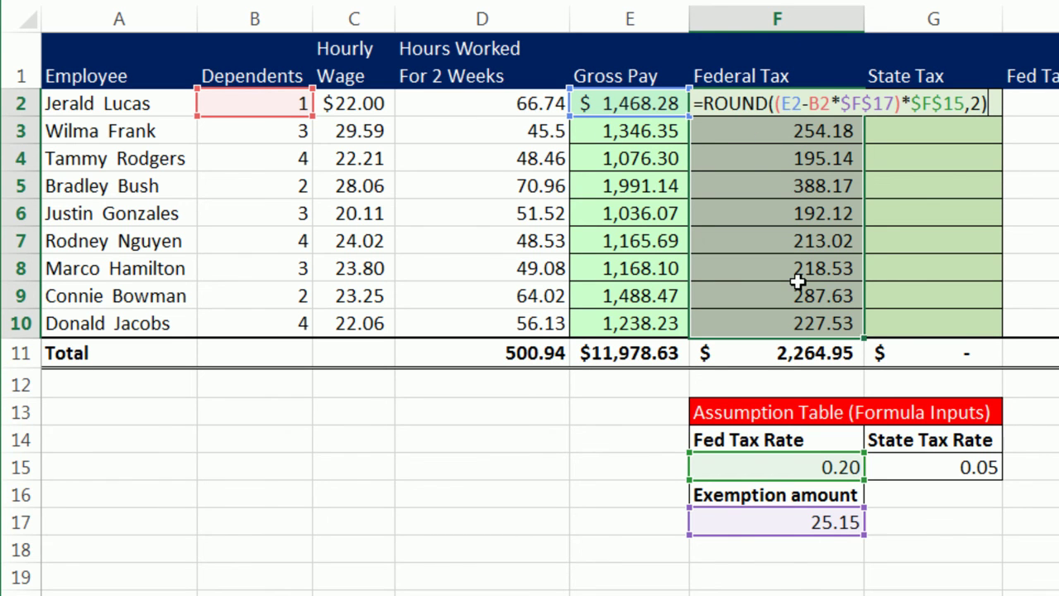
{"action": "key", "text": "ctrl+Return"}
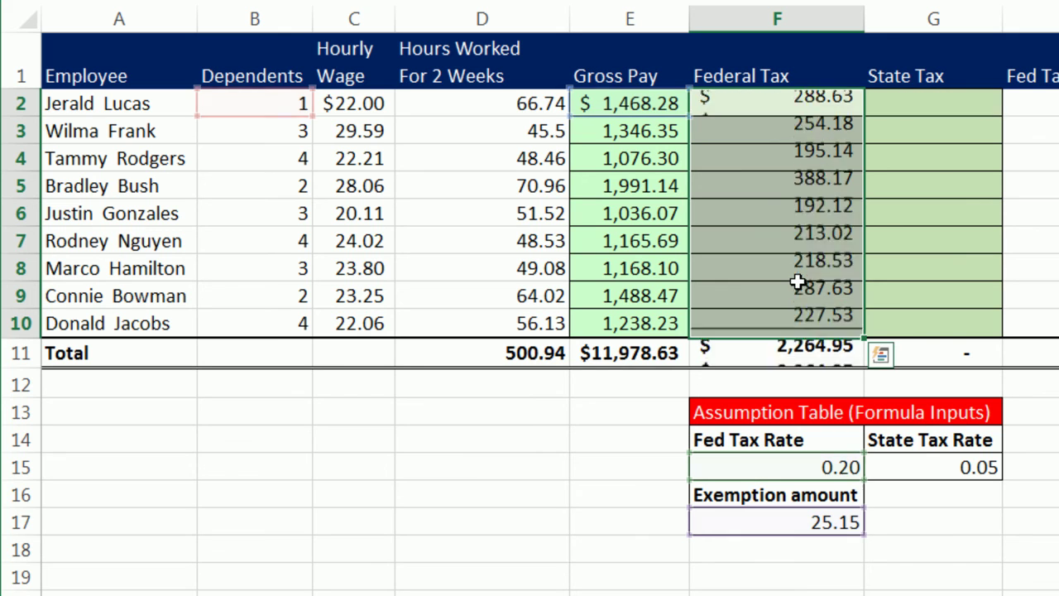
{"action": "double_click", "coordinate": [834, 318]}
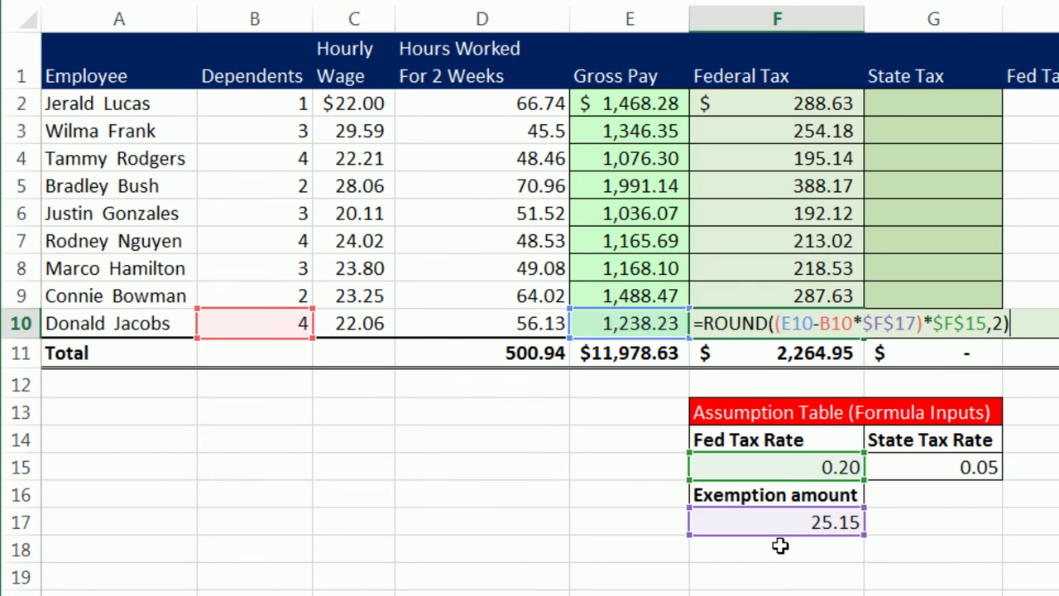
{"action": "key", "text": "ctrl+Return"}
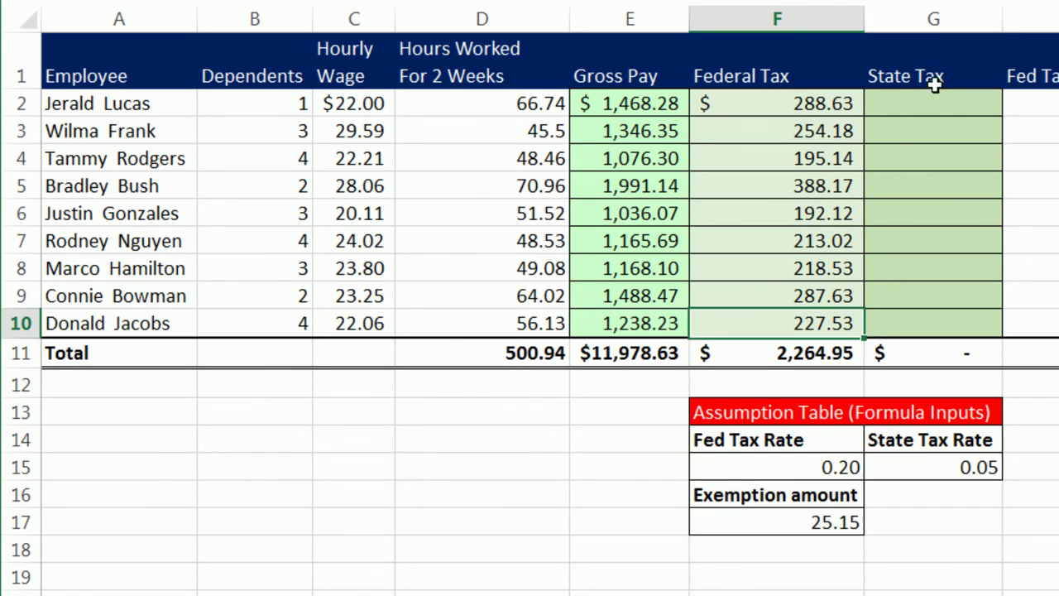
Enter the rounded State Tax formula =ROUND(E2*$G$15,2) in G2, with an absolute reference to the state tax rate
{"action": "left_click", "coordinate": [924, 107]}
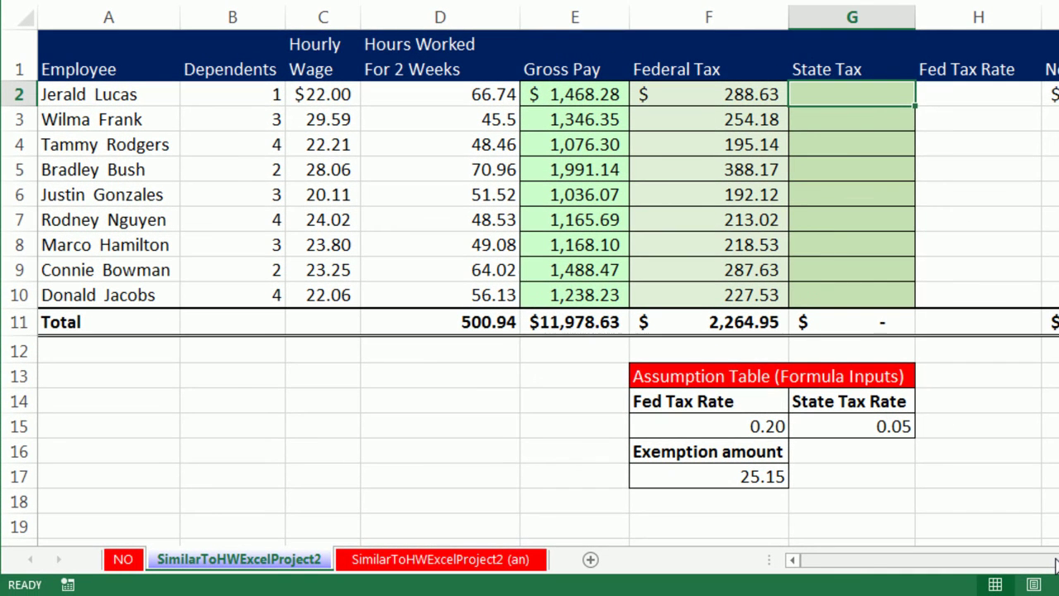
{"action": "type", "text": "=round"}
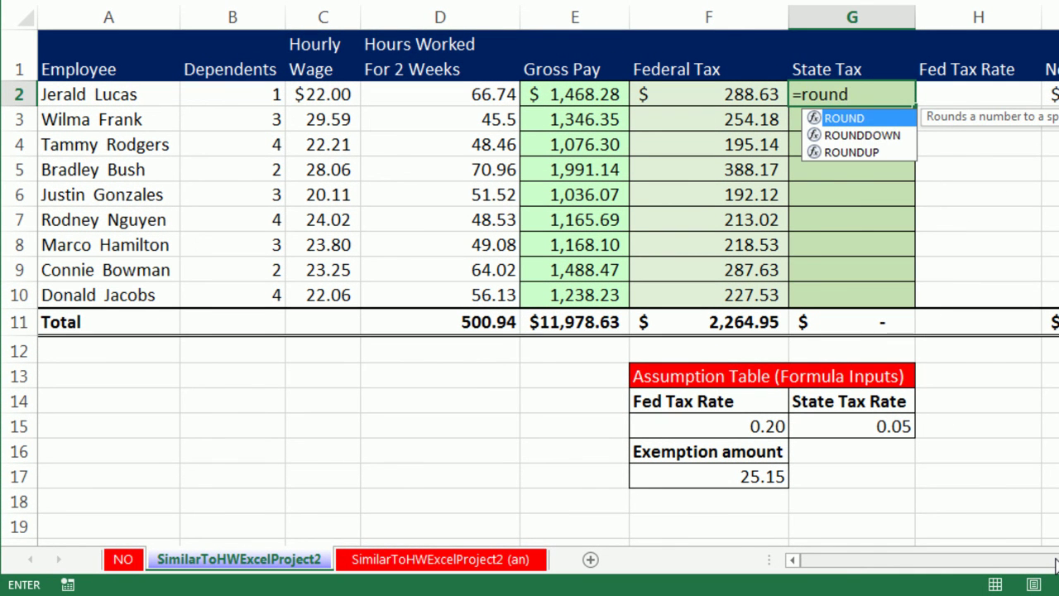
{"action": "key", "text": "Tab"}
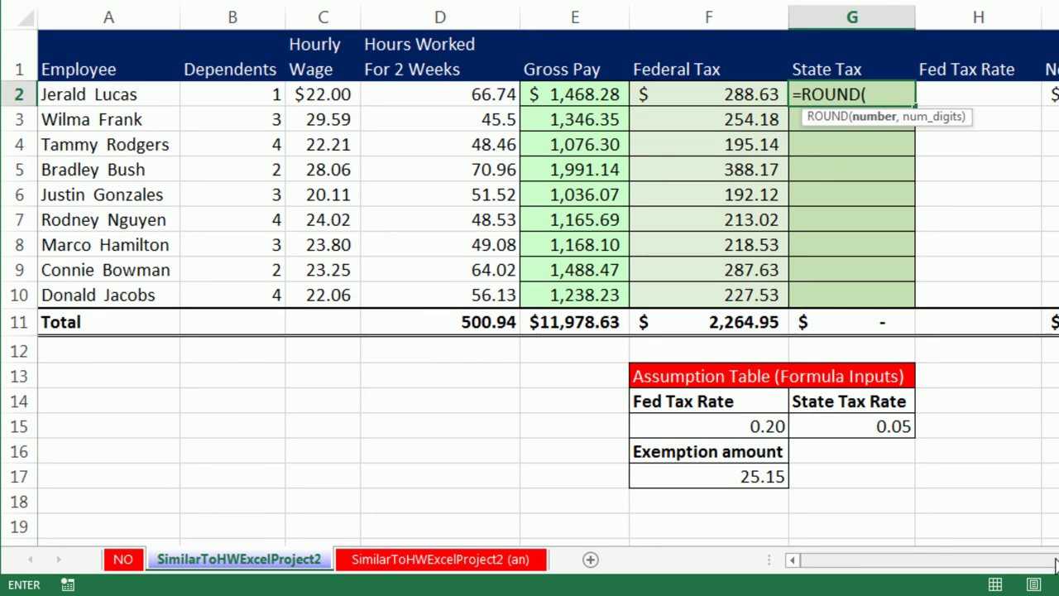
{"action": "key", "text": "Left"}
{"action": "key", "text": "Left"}
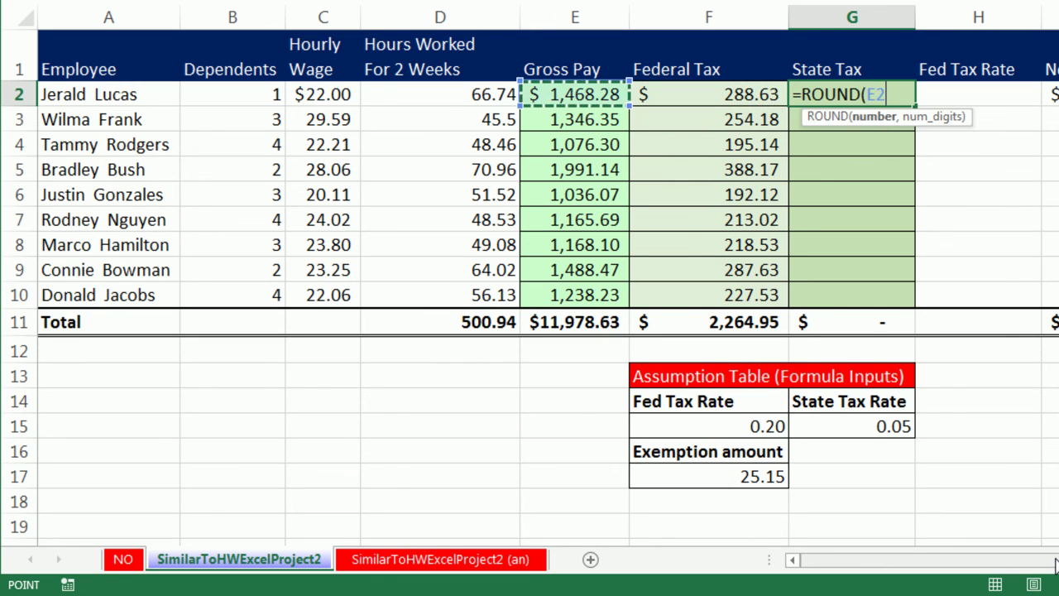
{"action": "type", "text": "*"}
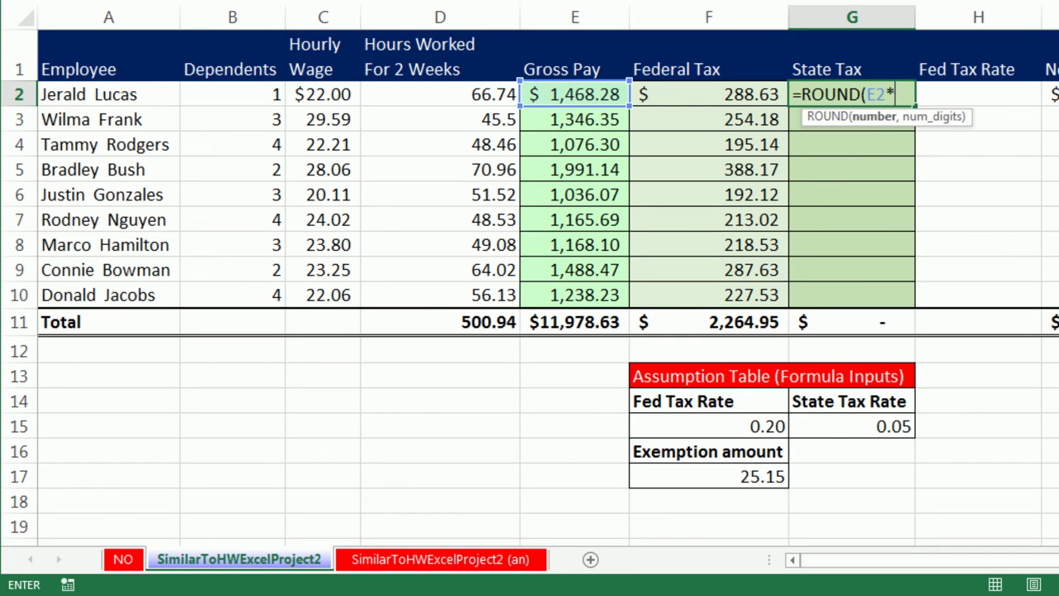
{"action": "left_click", "coordinate": [866, 426]}
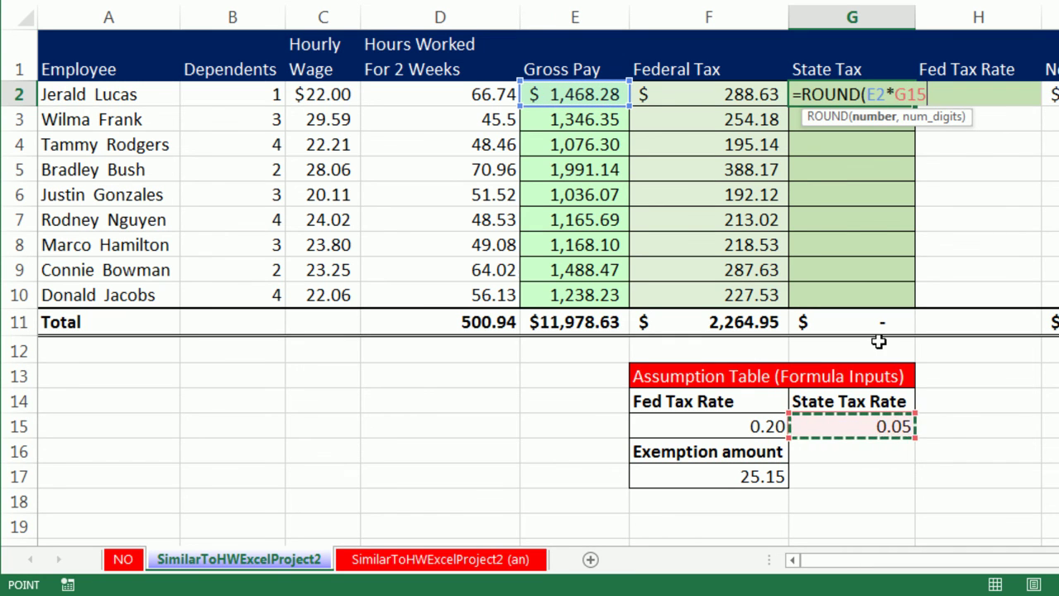
{"action": "key", "text": "F4"}
{"action": "type", "text": ","}
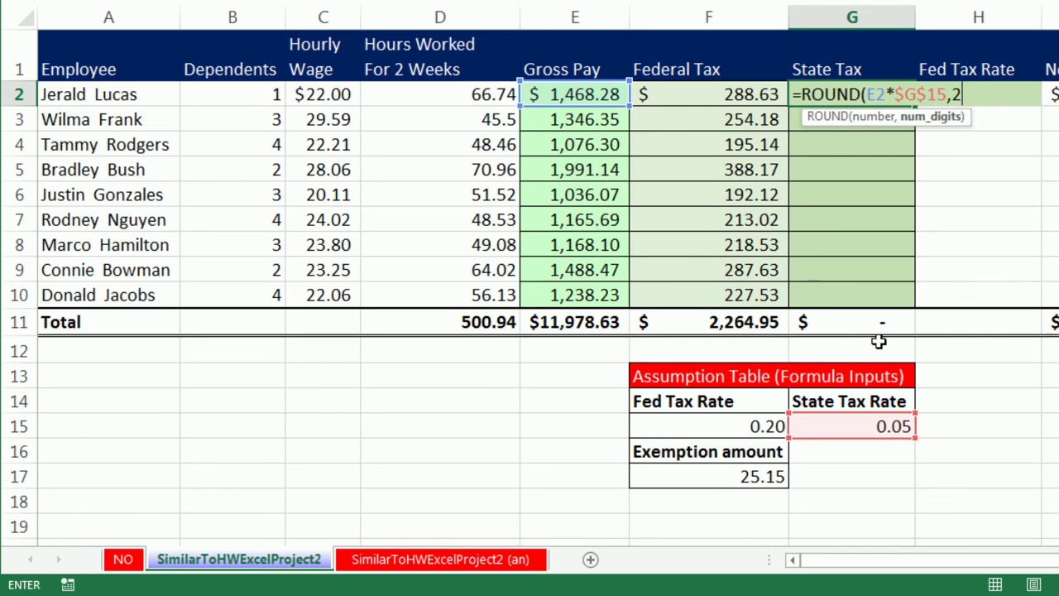
{"action": "type", "text": "2)"}
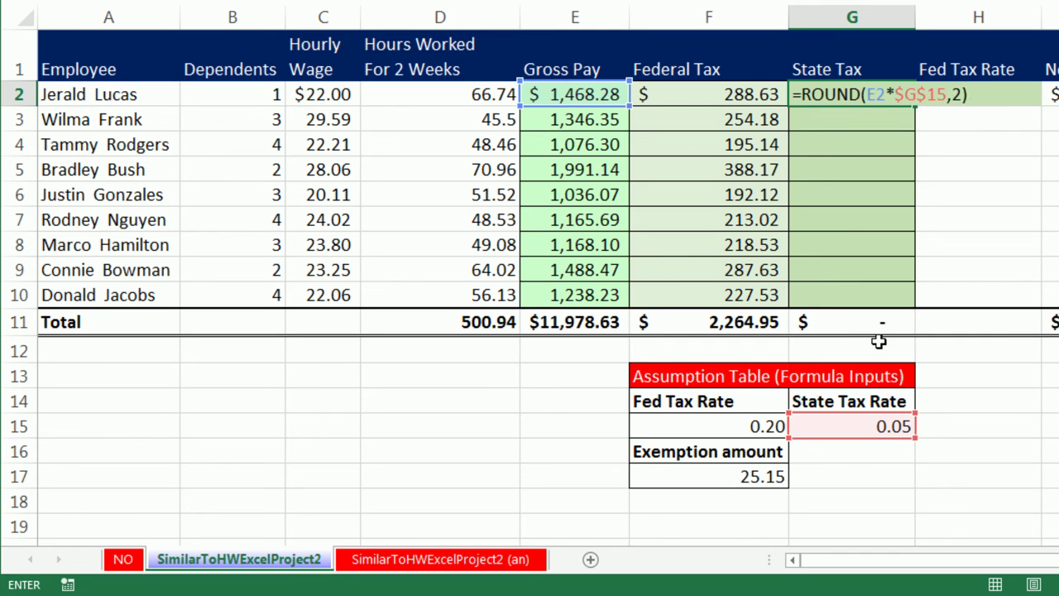
{"action": "key", "text": "ctrl+Return"}
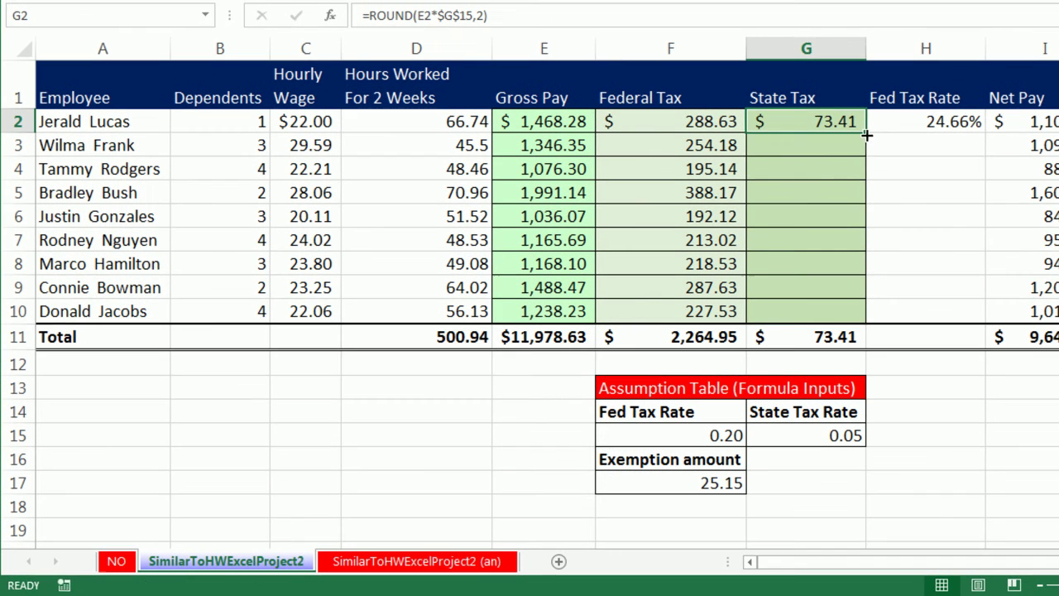
Try filling the State Tax formula from G2 down through G10 without formatting, and undo the fill
{"action": "left_click_drag", "start_coordinate": [918, 115], "coordinate": [856, 325]}
{"action": "left_click", "coordinate": [879, 338]}
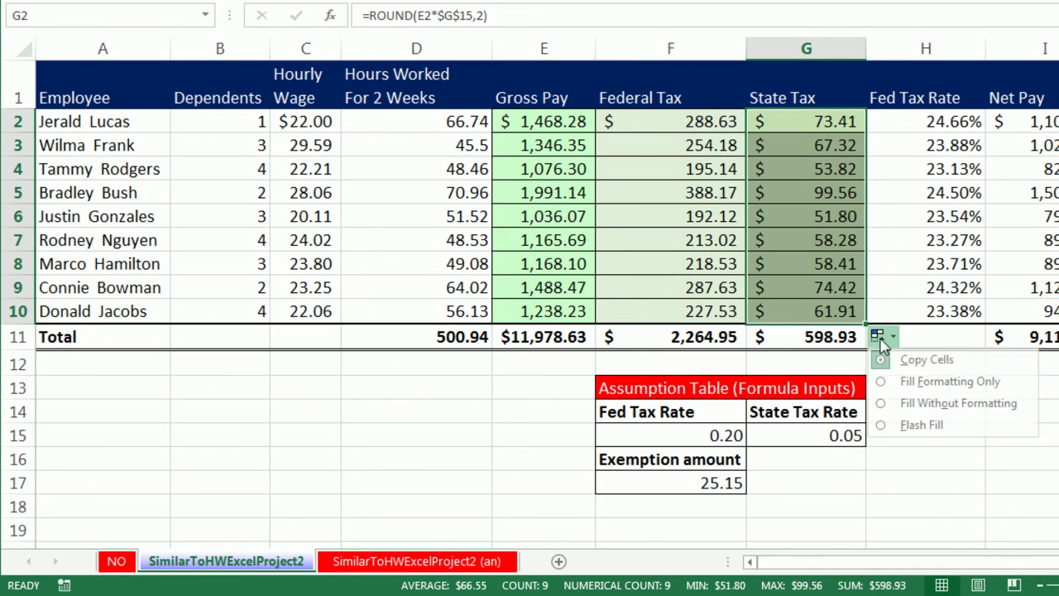
{"action": "left_click", "coordinate": [952, 405]}
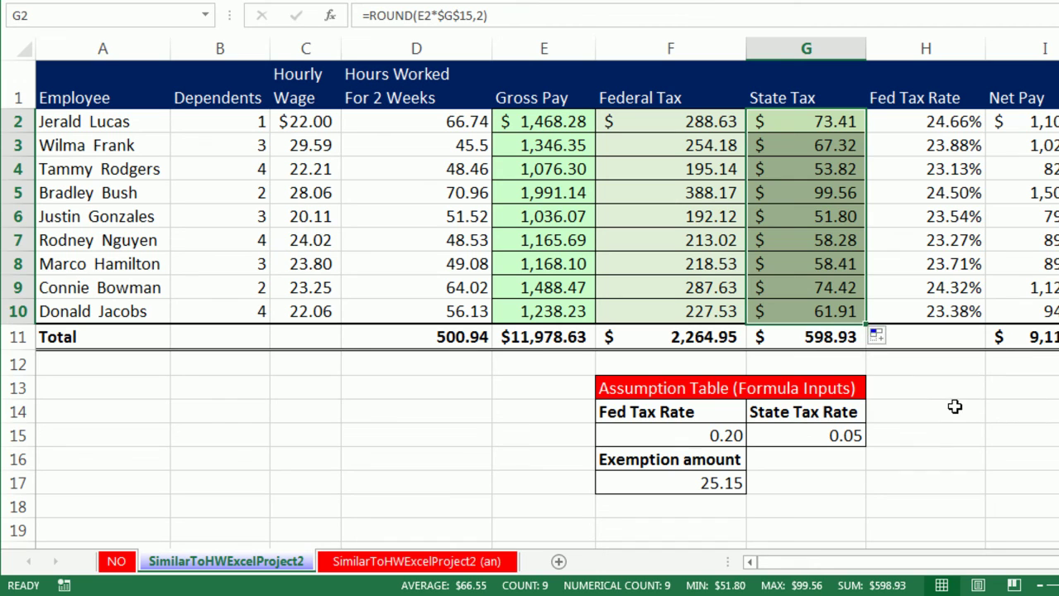
{"action": "key", "text": "ctrl+z"}
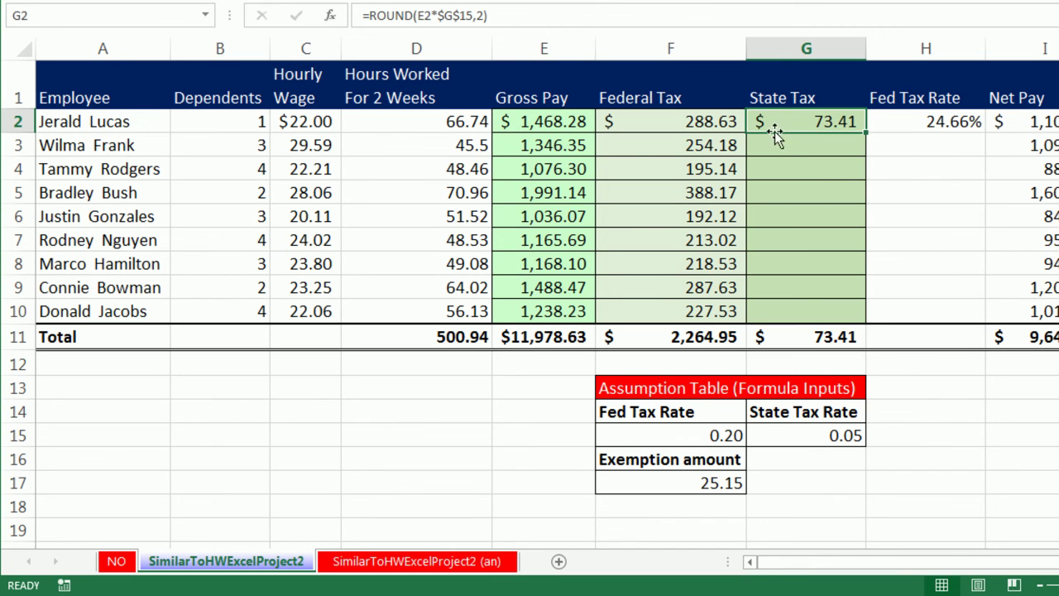
Populate G2:G10 with the State Tax formula =ROUND(E2*$G$15,2) in one entry and check the references in G10
{"action": "left_click_drag", "start_coordinate": [766, 121], "coordinate": [817, 308]}
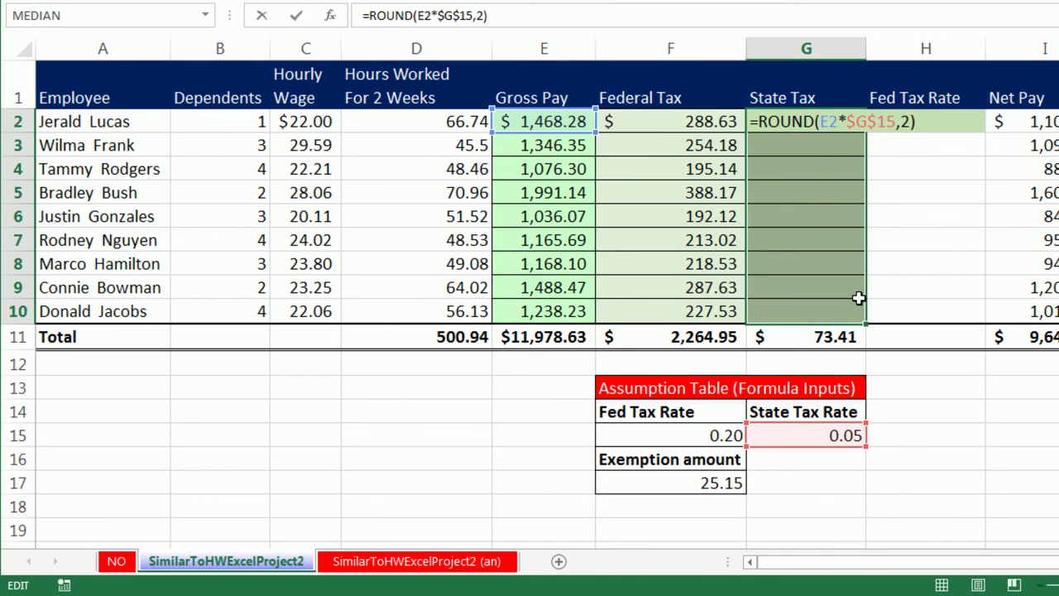
{"action": "key", "text": "ctrl+Return"}
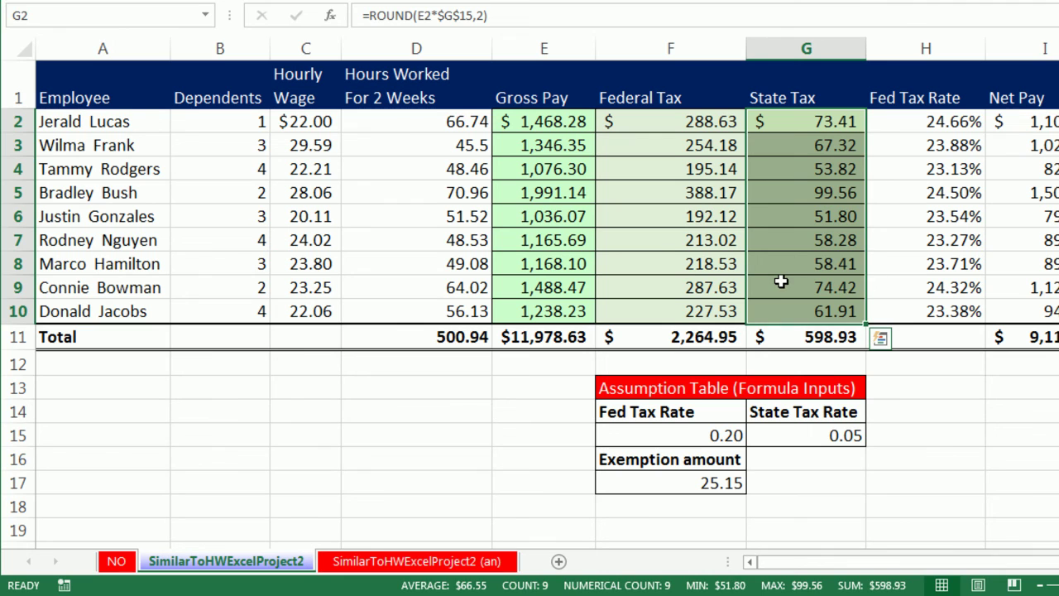
{"action": "left_click", "coordinate": [833, 309]}
{"action": "key", "text": "F2"}
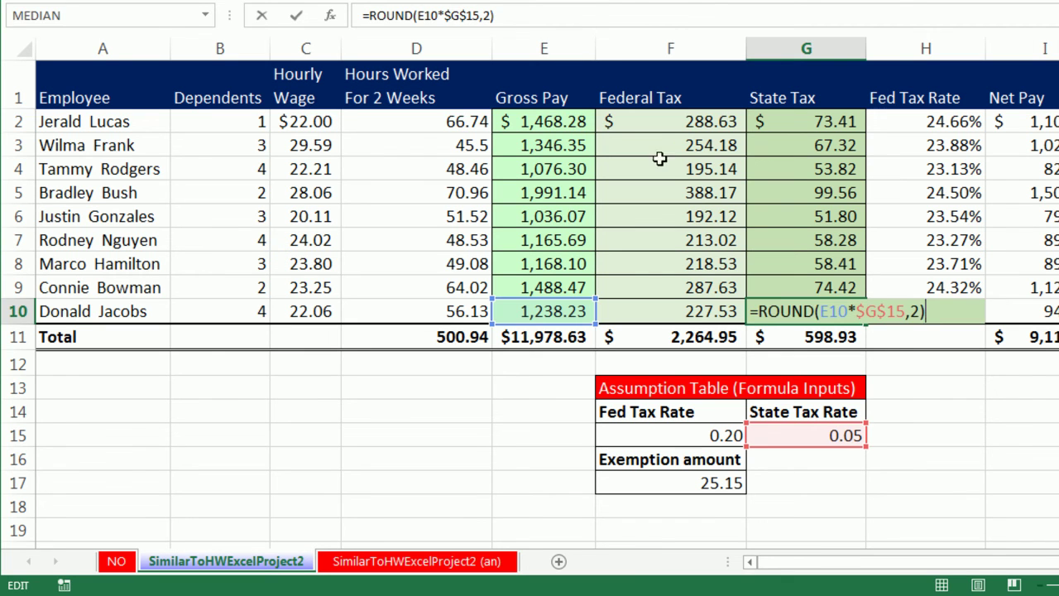
{"action": "key", "text": "Escape"}
Review the Gross Pay formula in E2 and enter the Gross Pay total =SUM(E2:E10) in E11
{"action": "double_click", "coordinate": [555, 121]}
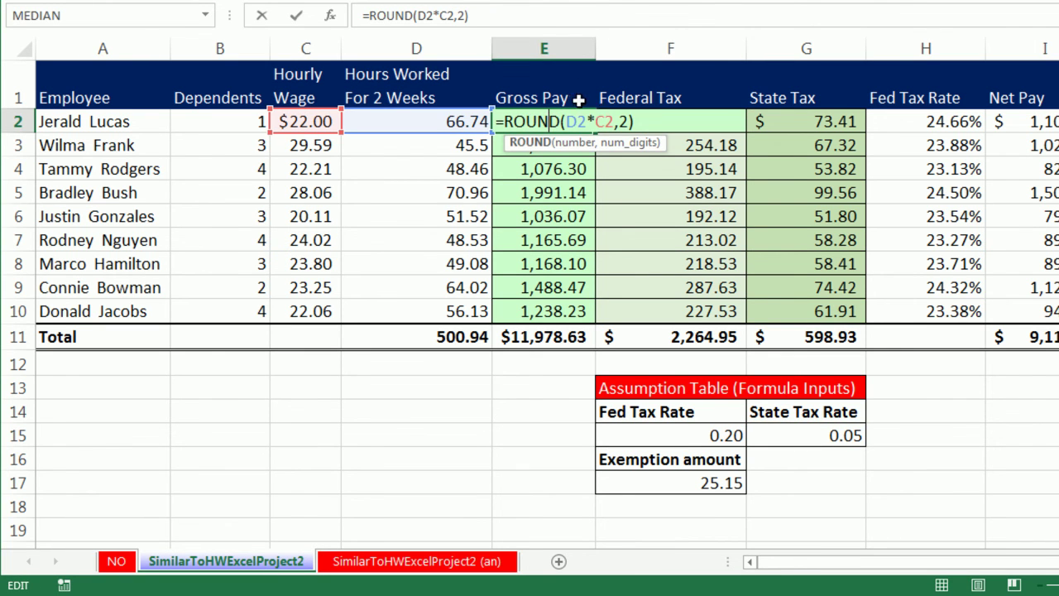
{"action": "key", "text": "Escape"}
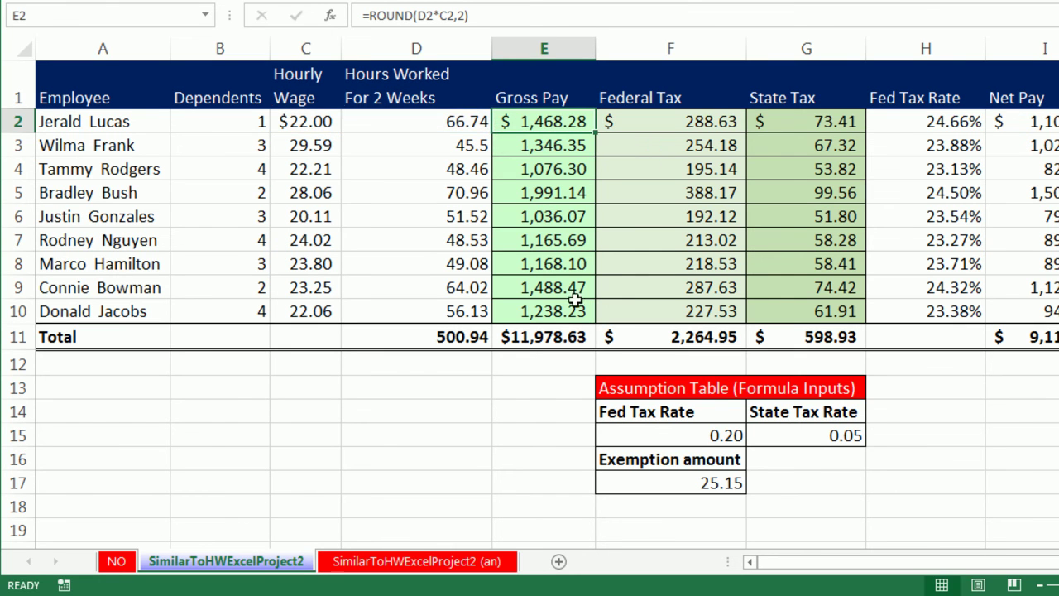
{"action": "left_click", "coordinate": [529, 339]}
{"action": "key", "text": "alt+equal"}
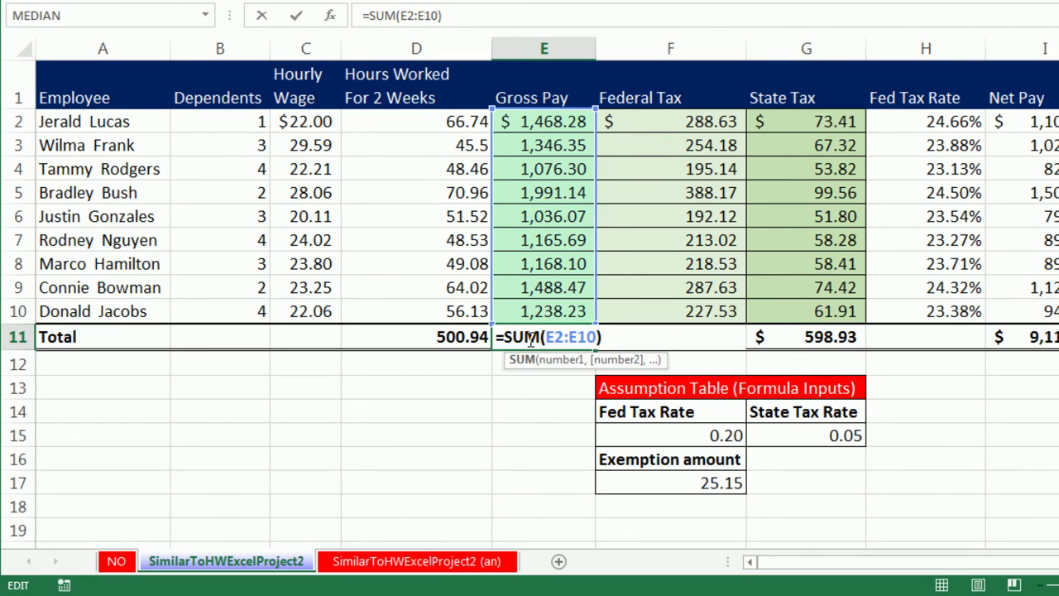
{"action": "key", "text": "ctrl+Return"}
Examine the cell references in the Federal Tax formula in F2
{"action": "double_click", "coordinate": [667, 121]}
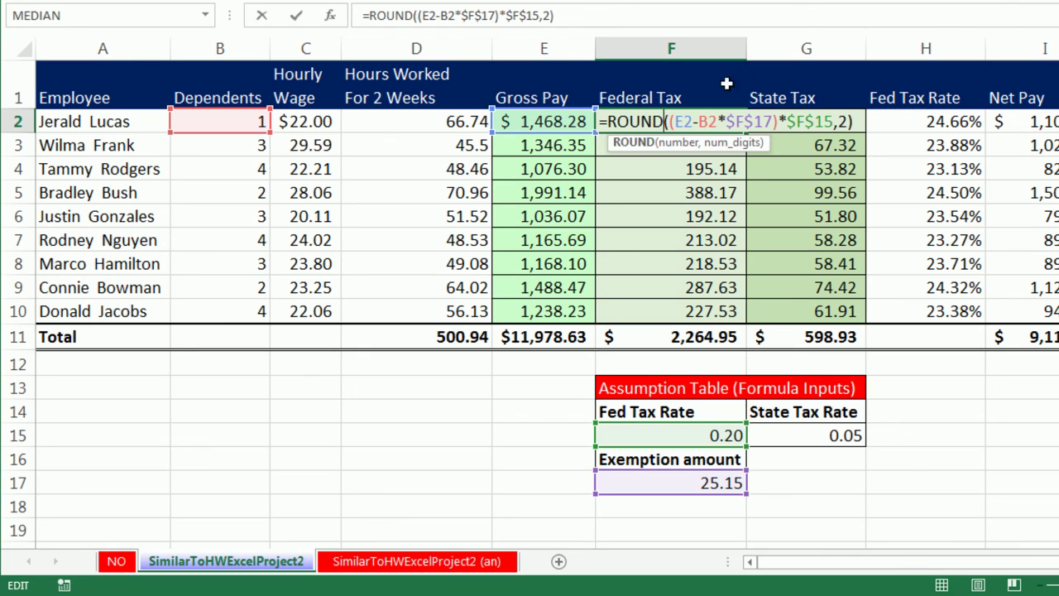